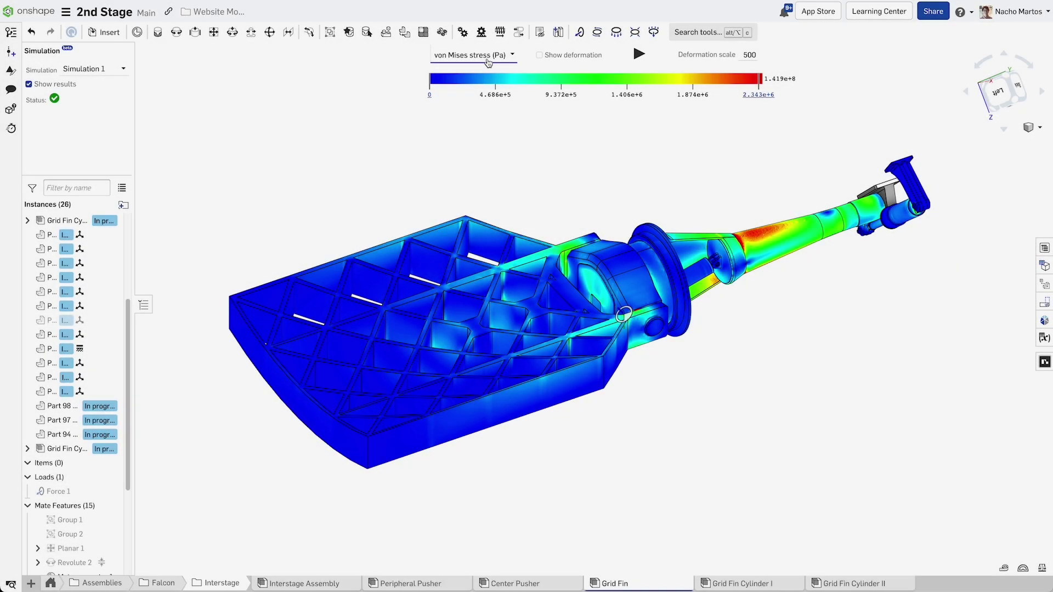
# Plot the grid fin results as signed von Mises stress, safety factor and max principal stress in turn
pyautogui.click(472, 55)
pyautogui.click(485, 88)
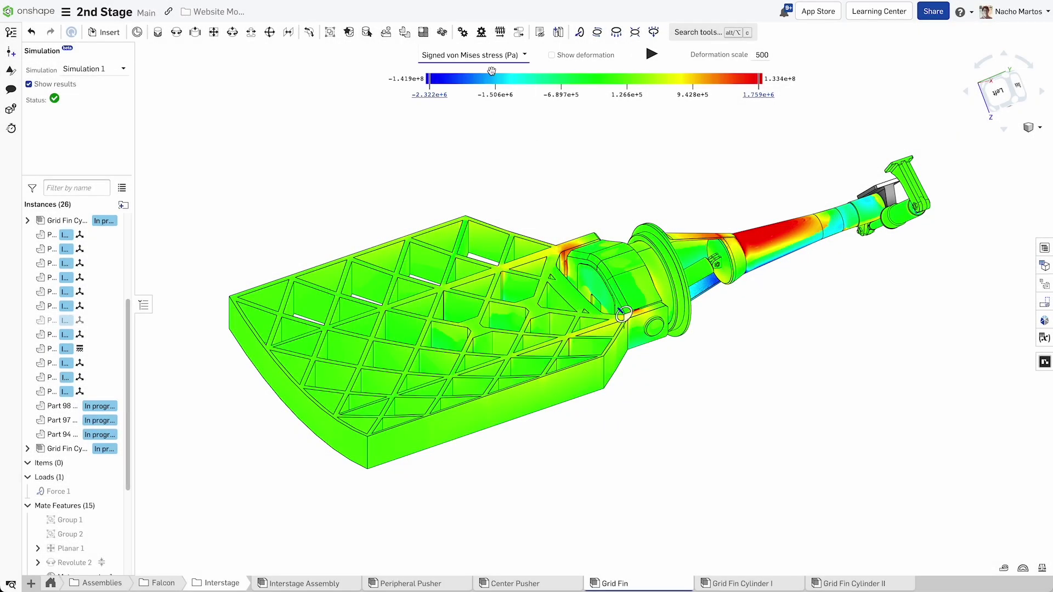
pyautogui.click(496, 64)
pyautogui.click(482, 103)
pyautogui.click(485, 57)
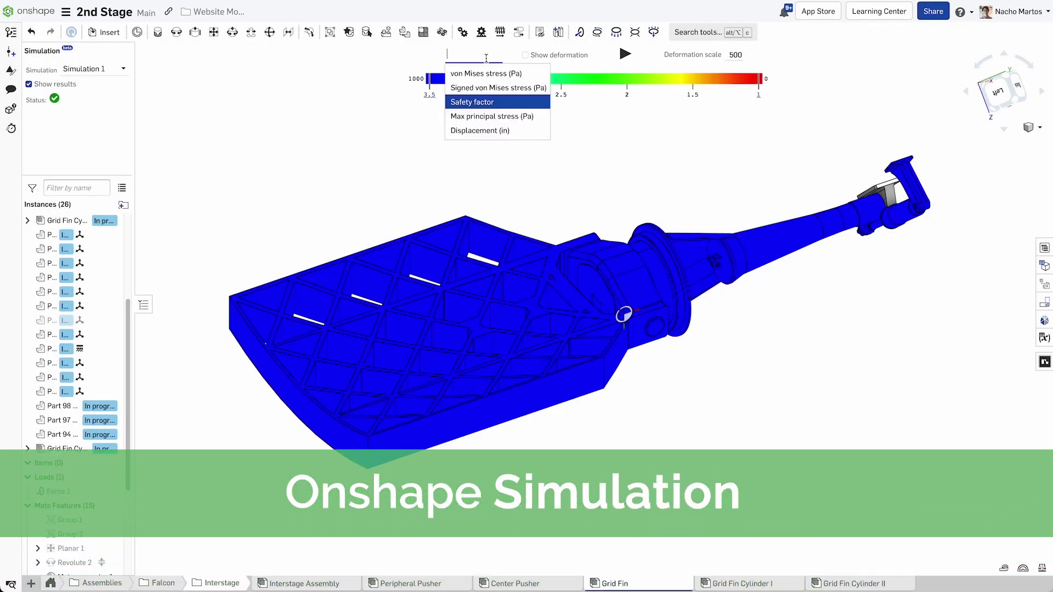
pyautogui.click(483, 107)
pyautogui.click(472, 55)
pyautogui.click(487, 116)
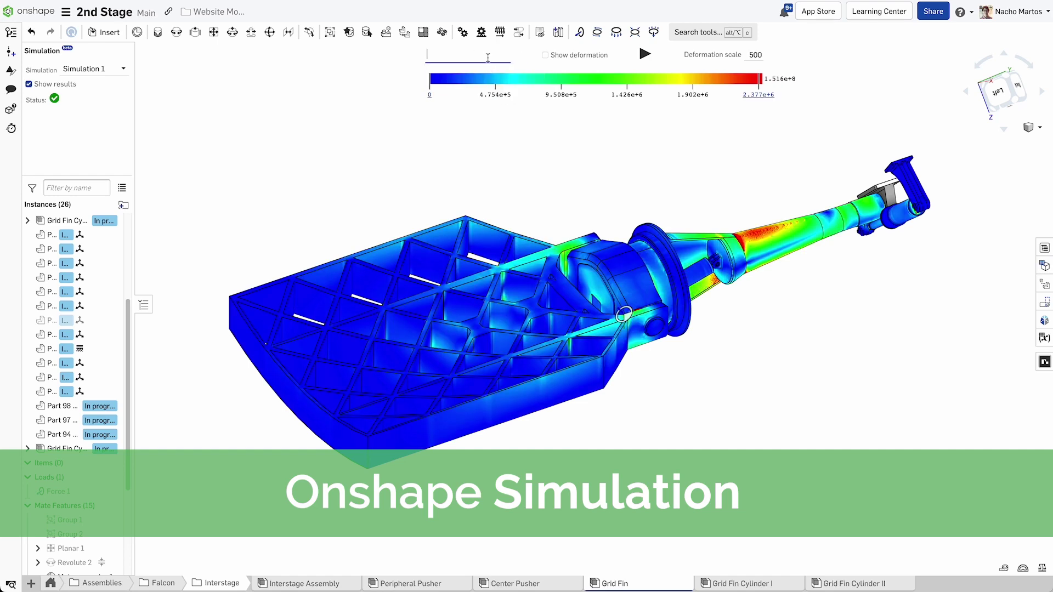
# Plot the grid fin's displacement and view its deformation both animated and static
pyautogui.click(488, 57)
pyautogui.click(476, 128)
pyautogui.click(634, 53)
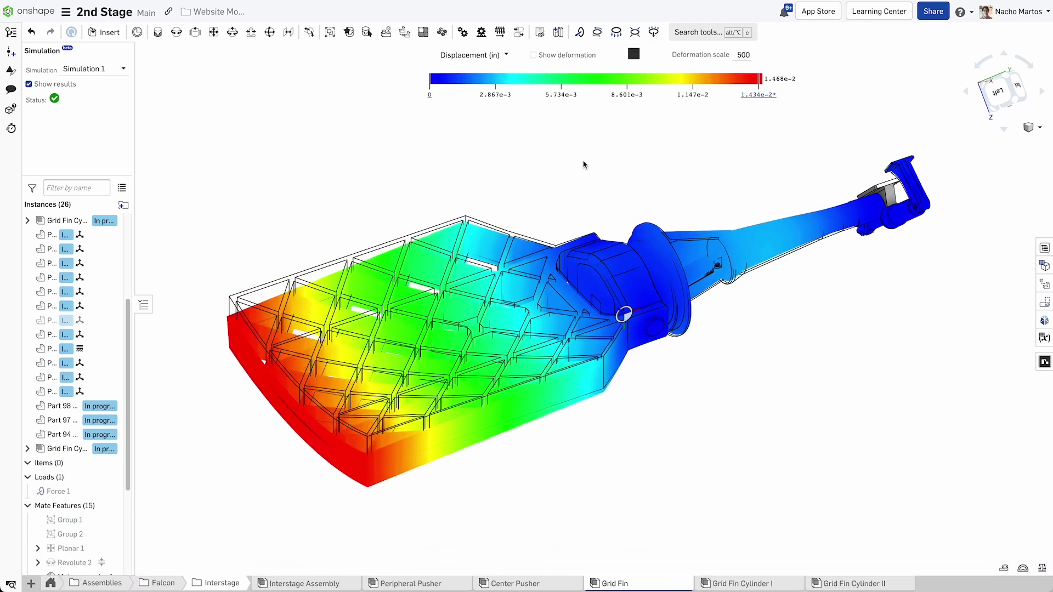
pyautogui.click(575, 57)
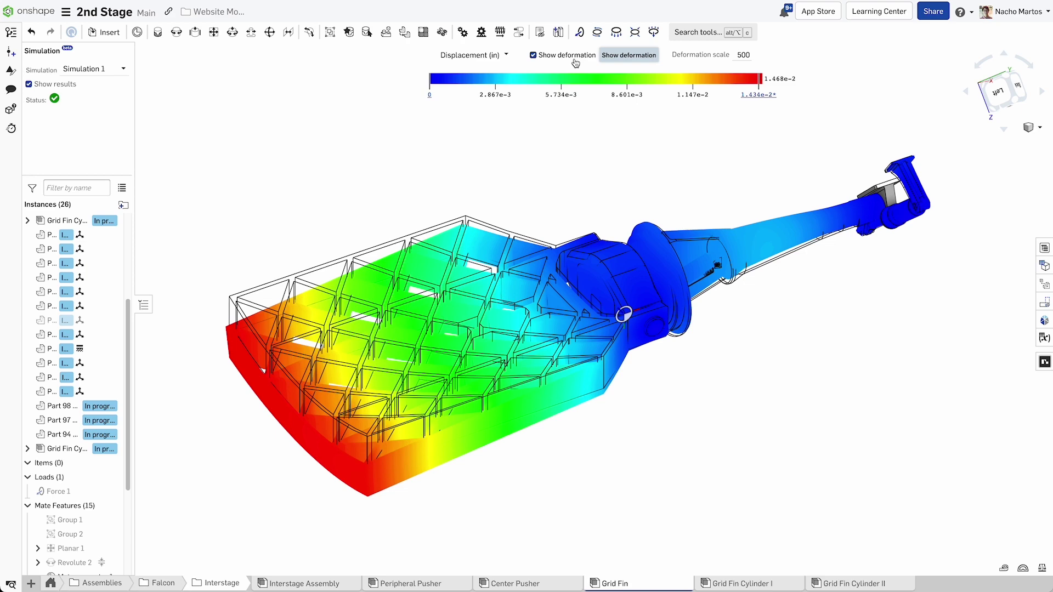
pyautogui.click(575, 60)
# Try the Viridis, Blue → Red and Plasma legend colors on the displacement plot and return to Rainbow
pyautogui.click(1041, 322)
pyautogui.scroll(-3, 551, 358)
pyautogui.moveTo(548, 350); pyautogui.dragTo(521, 357, button='middle')
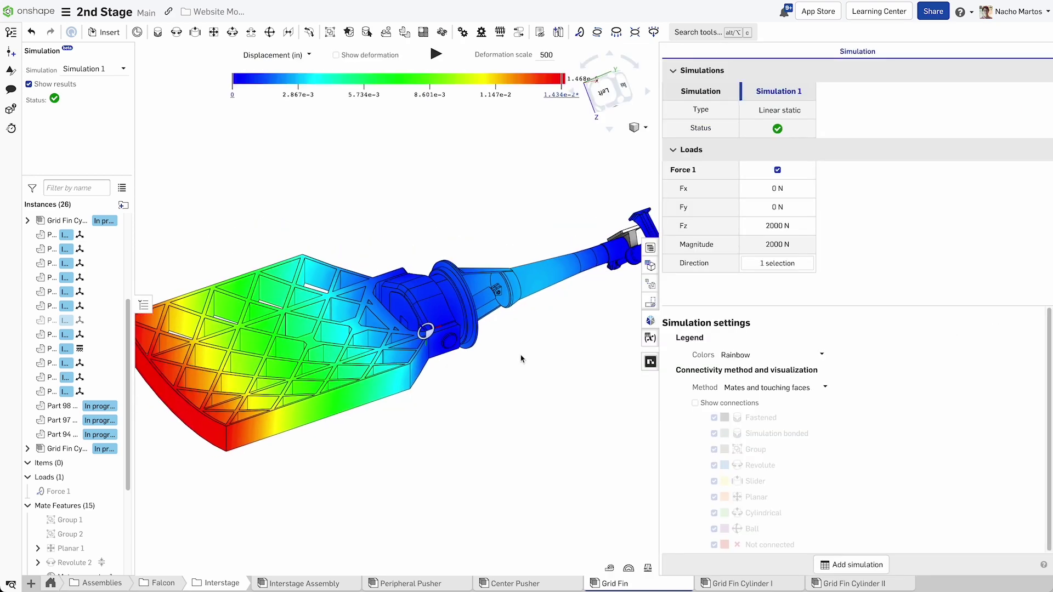
pyautogui.click(796, 356)
pyautogui.click(791, 372)
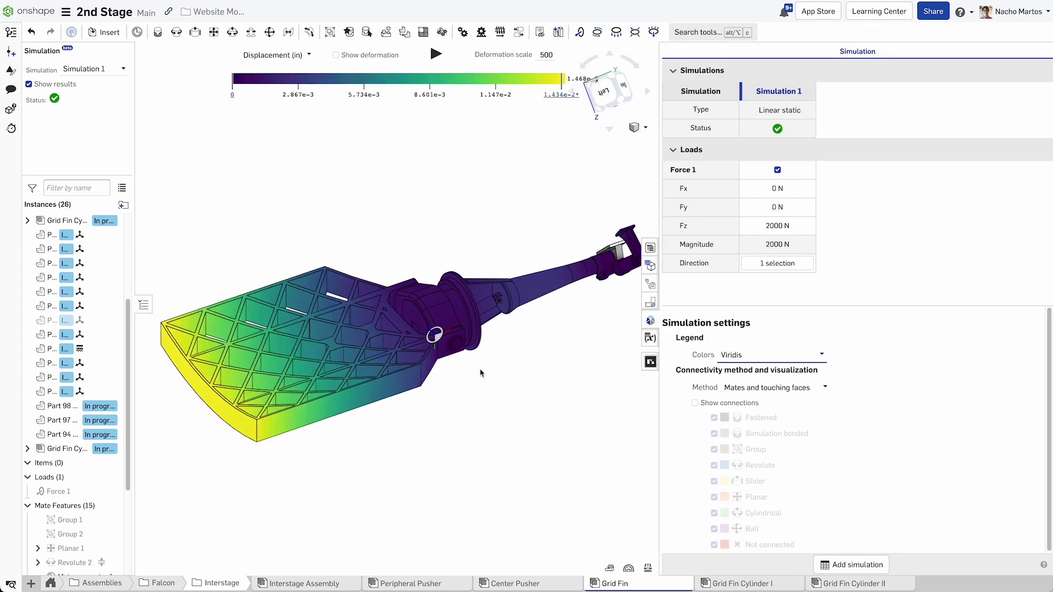
pyautogui.click(787, 355)
pyautogui.click(783, 388)
pyautogui.click(787, 355)
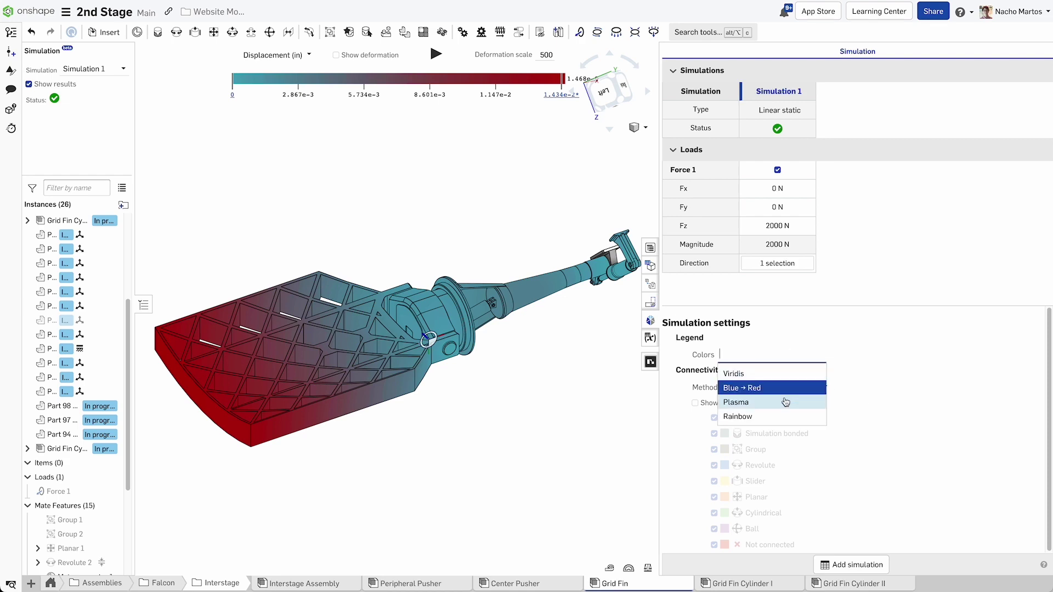
pyautogui.click(768, 402)
pyautogui.click(787, 356)
pyautogui.click(741, 417)
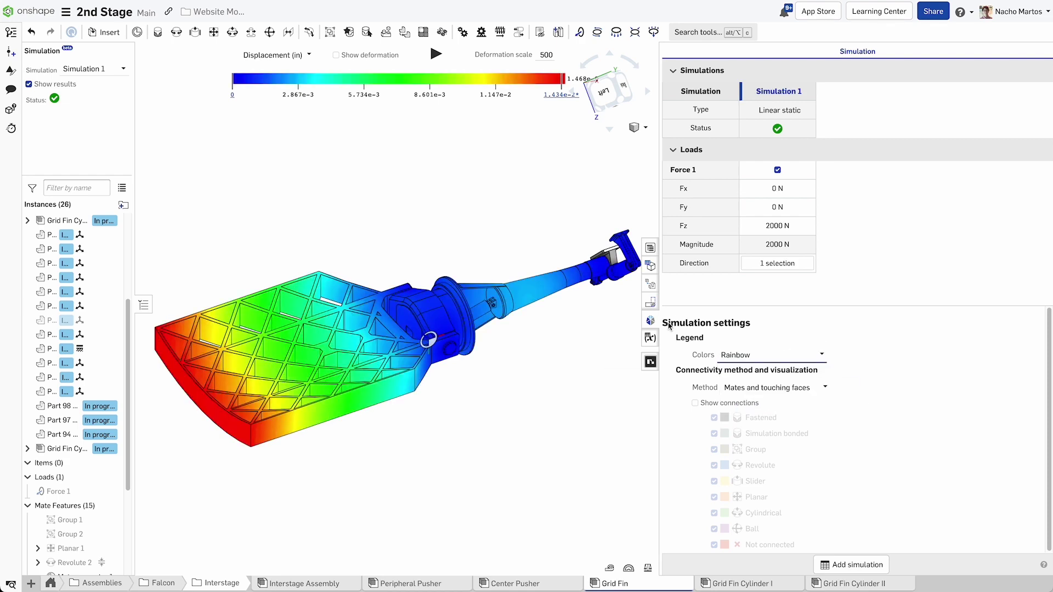
pyautogui.click(650, 321)
# Plot von Mises stress and examine the fin's lattice, the hub joint and the tapered arm from several angles
pyautogui.scroll(5, 646, 379)
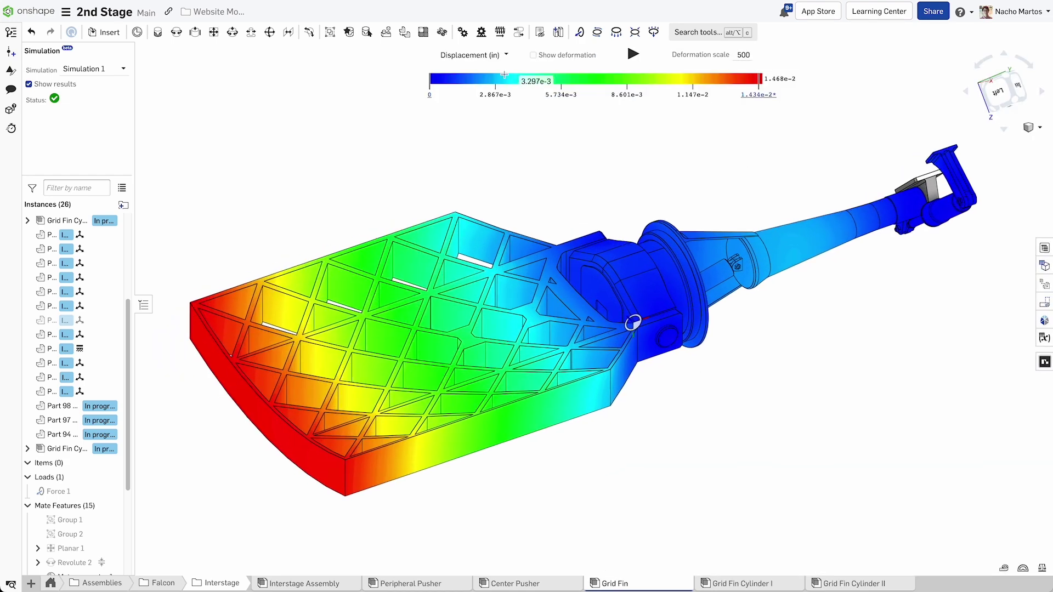
pyautogui.click(475, 54)
pyautogui.click(470, 73)
pyautogui.moveTo(563, 179); pyautogui.dragTo(588, 277, button='right')
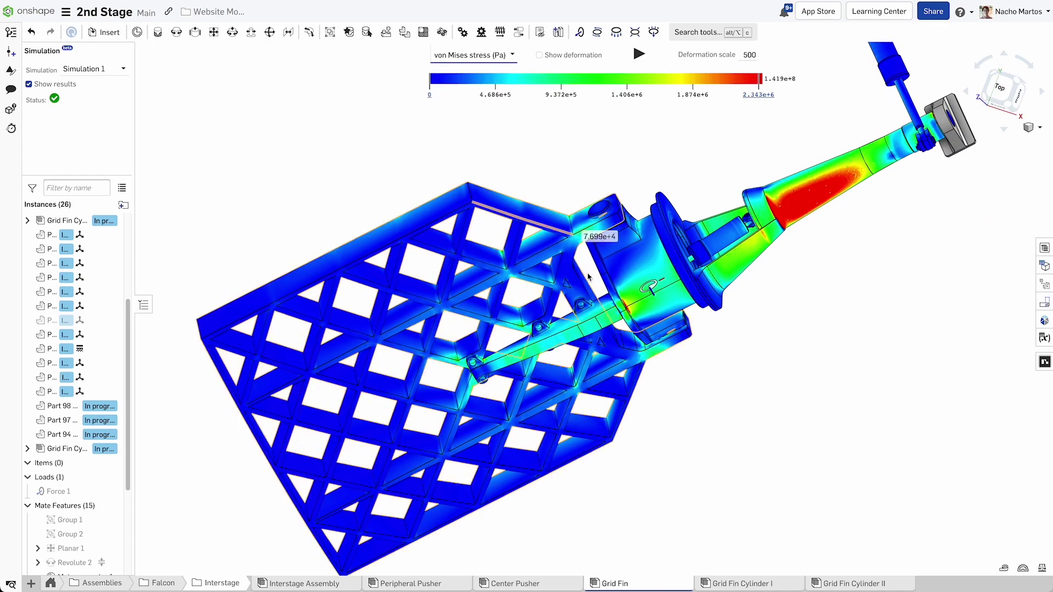
pyautogui.scroll(10, 588, 277)
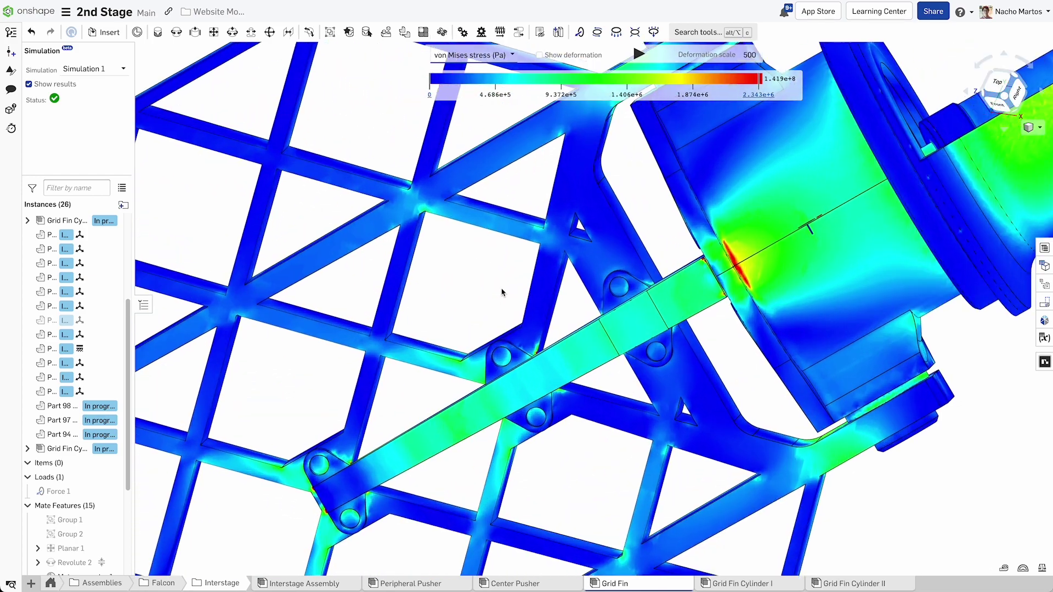
pyautogui.moveTo(502, 292); pyautogui.dragTo(410, 301, button='middle')
pyautogui.moveTo(774, 155); pyautogui.dragTo(479, 261, button='middle')
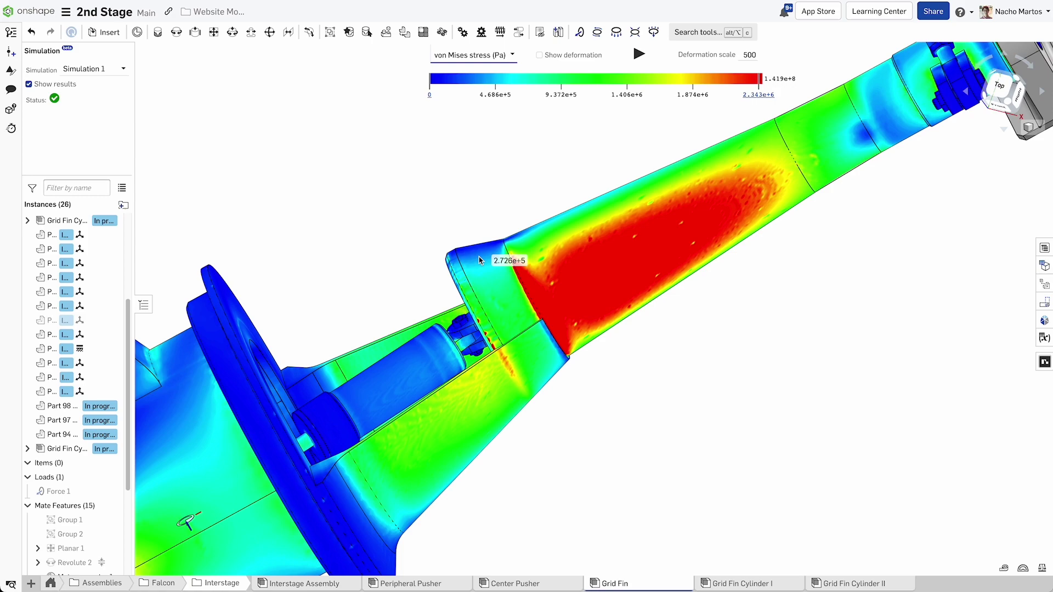
pyautogui.scroll(-5, 479, 257)
pyautogui.moveTo(543, 340); pyautogui.dragTo(531, 502, button='right')
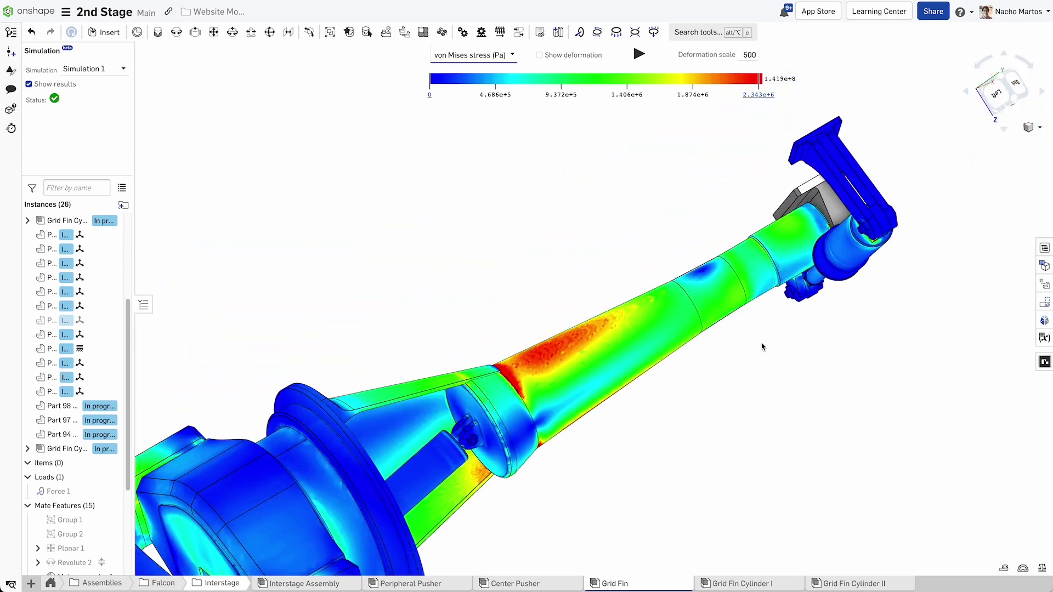
pyautogui.moveTo(762, 347); pyautogui.dragTo(792, 301, button='right')
pyautogui.scroll(3, 792, 301)
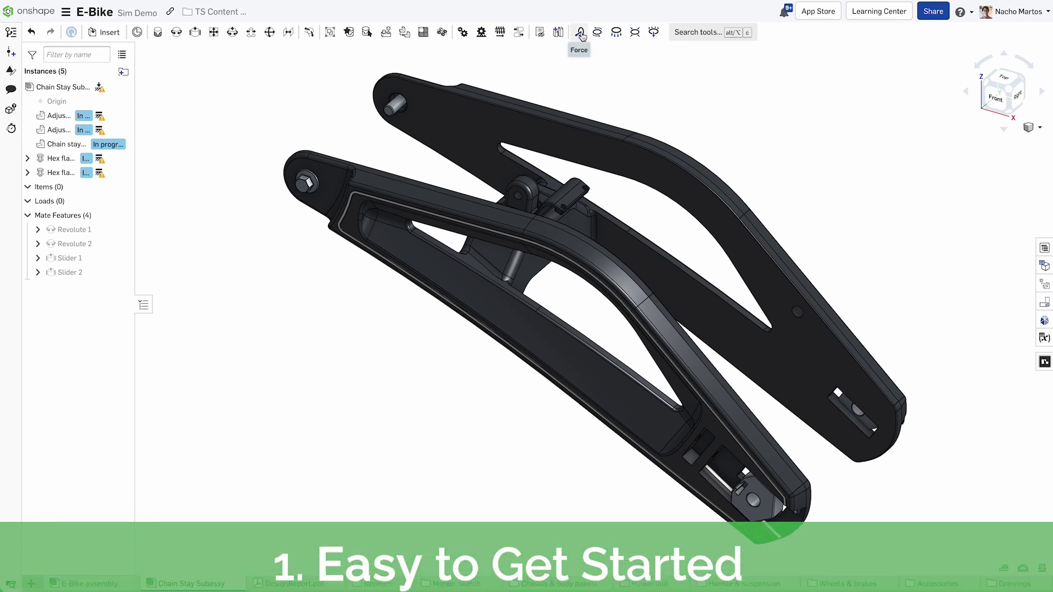
# Add a downward 200 lbf force on the chain stay, oriented by the origin mate connector and applied to the central lug's hole face
pyautogui.click(580, 32)
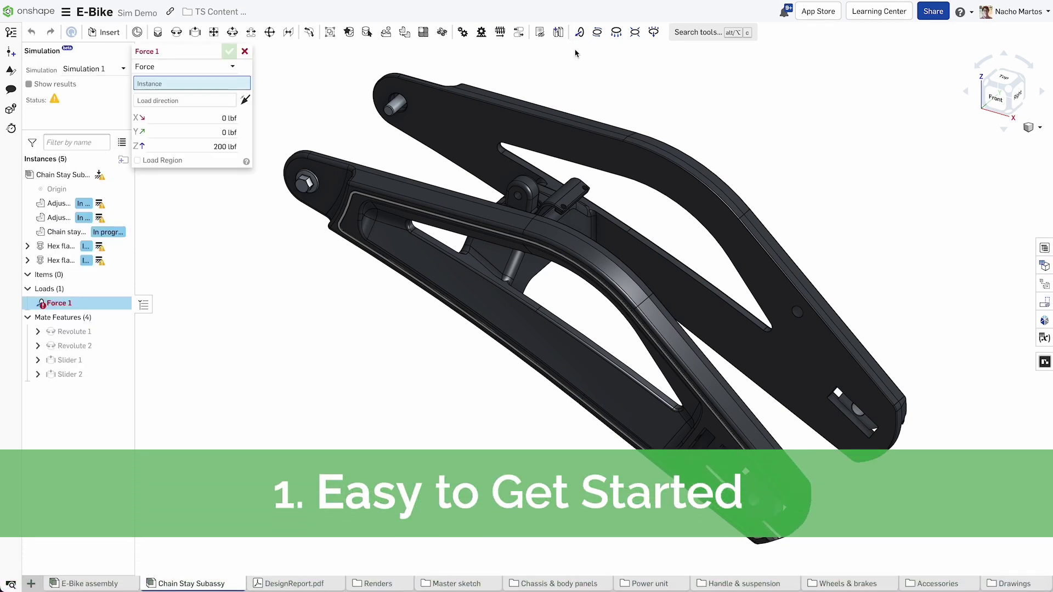
pyautogui.click(493, 125)
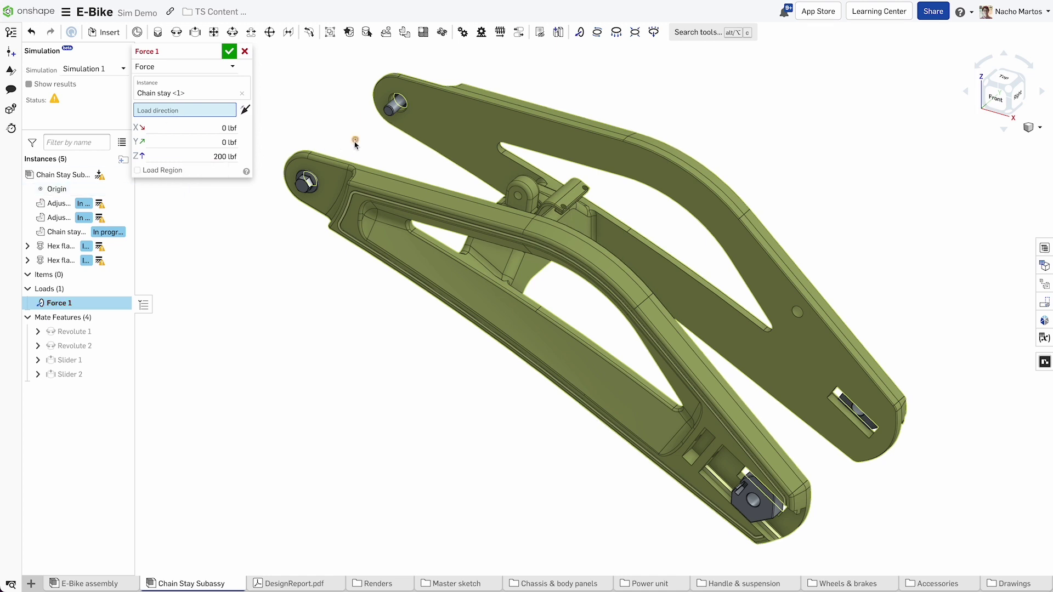
pyautogui.click(355, 142)
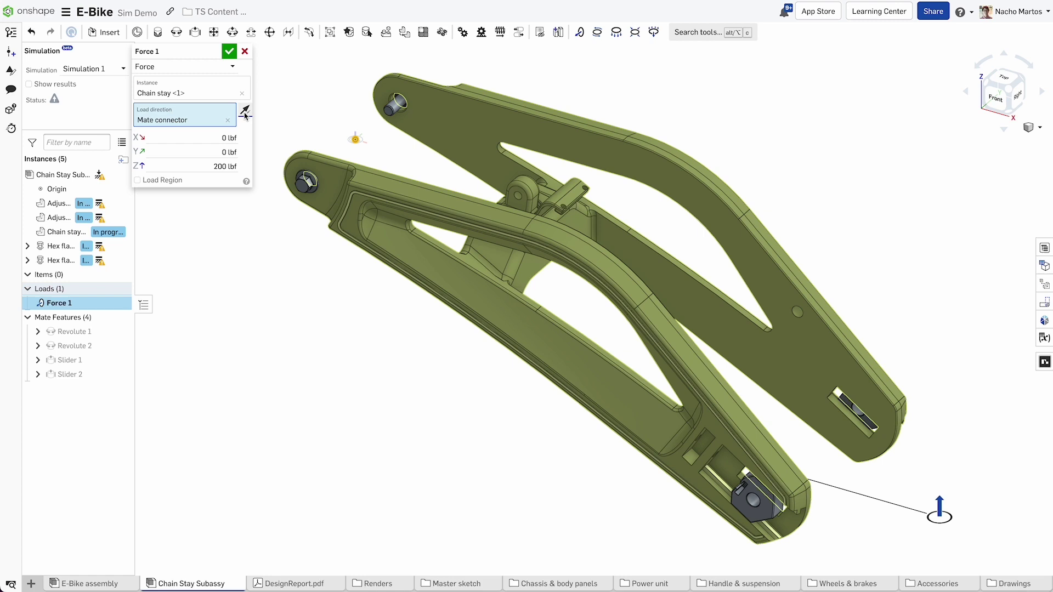
pyautogui.click(138, 180)
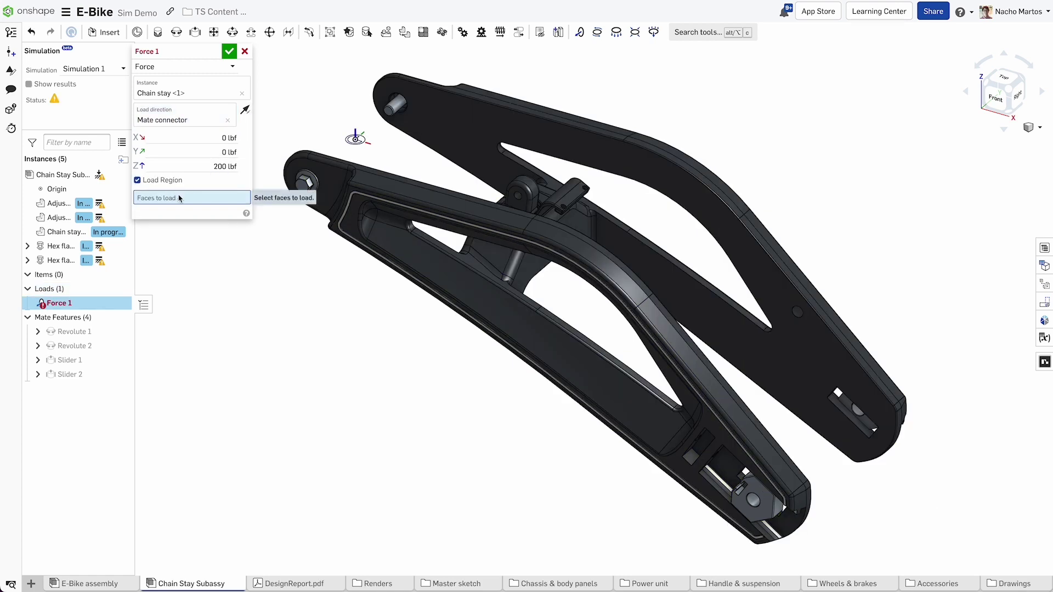
pyautogui.click(520, 196)
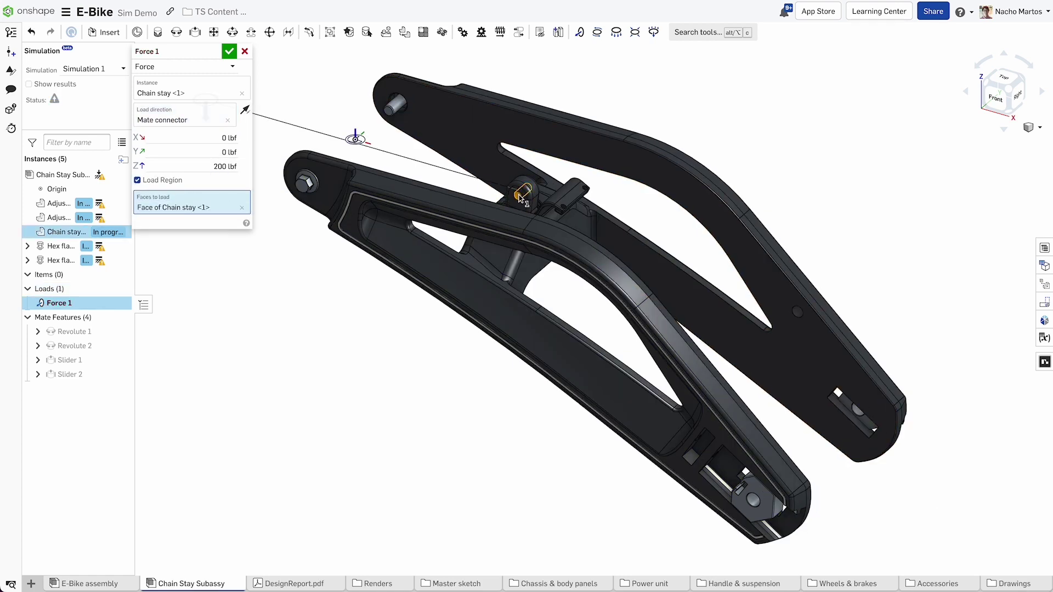
pyautogui.click(230, 54)
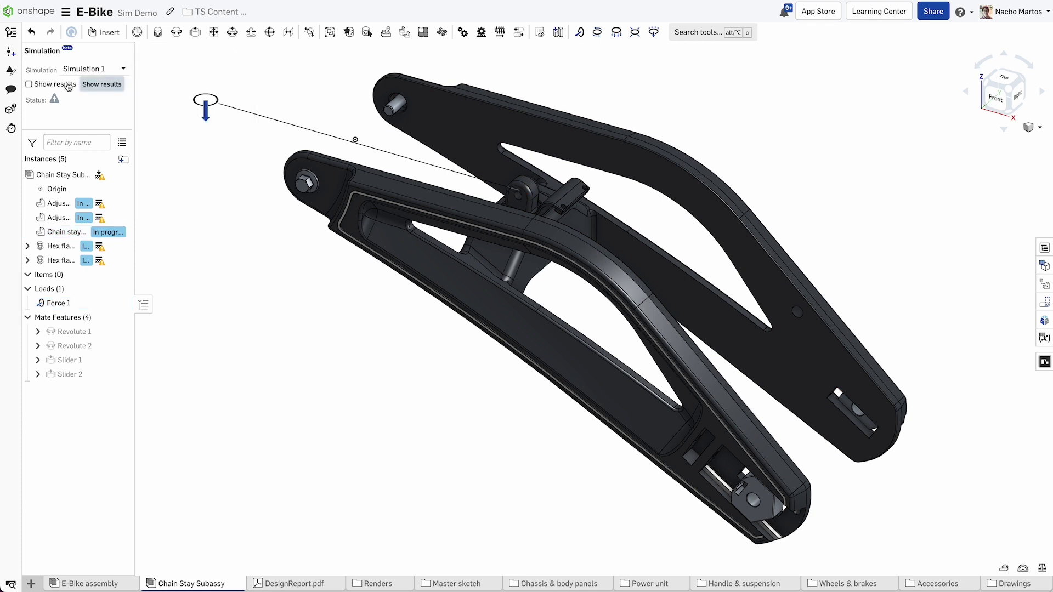
# Show the chain stay's Simulation 1 results and plot them as signed von Mises stress
pyautogui.click(29, 83)
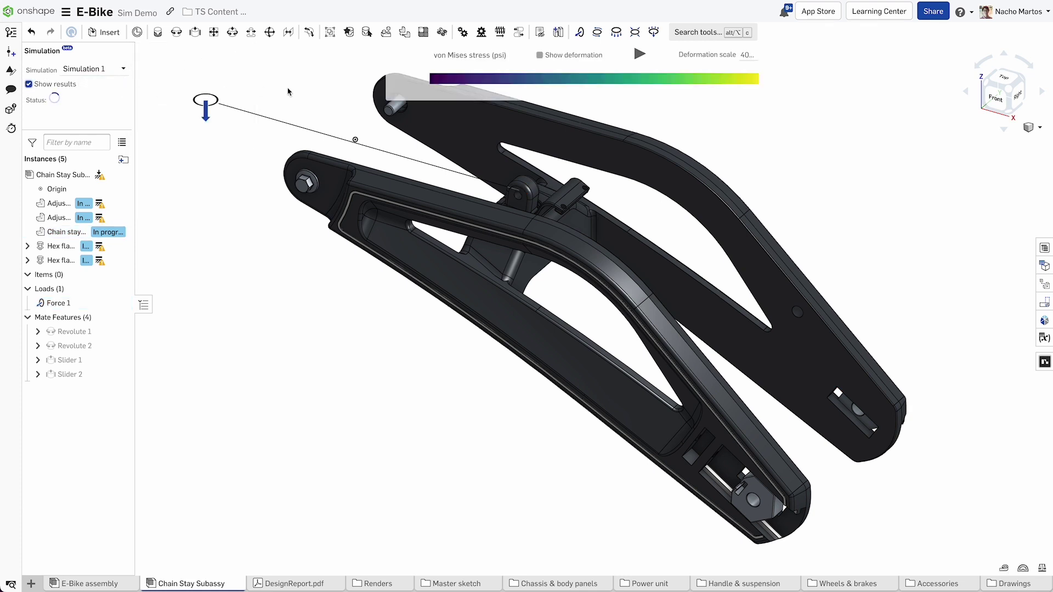
pyautogui.moveTo(287, 92); pyautogui.dragTo(300, 119, button='middle')
pyautogui.scroll(-2, 289, 103)
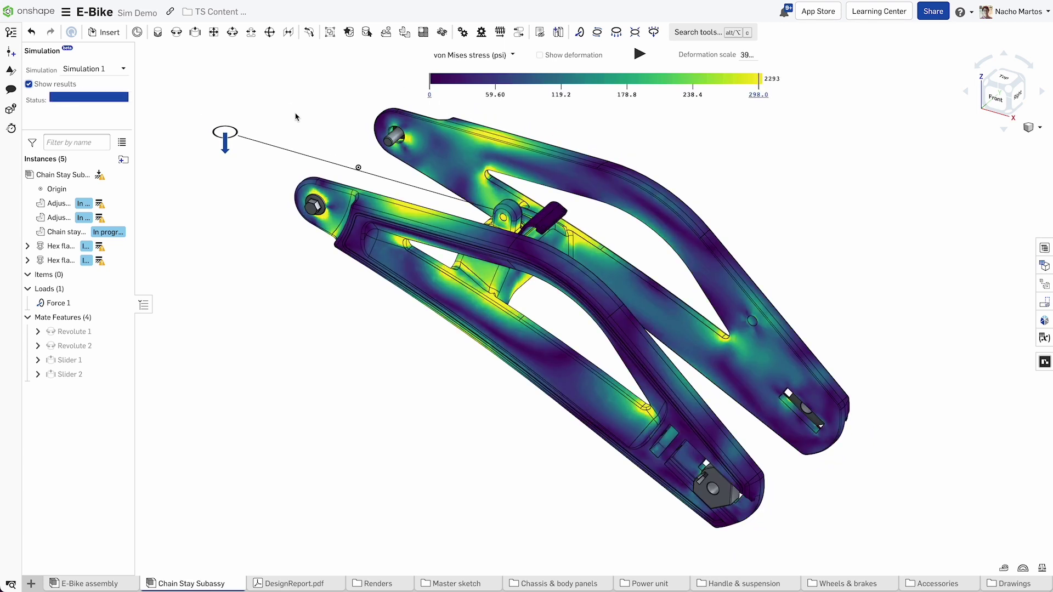
pyautogui.click(484, 59)
pyautogui.click(493, 85)
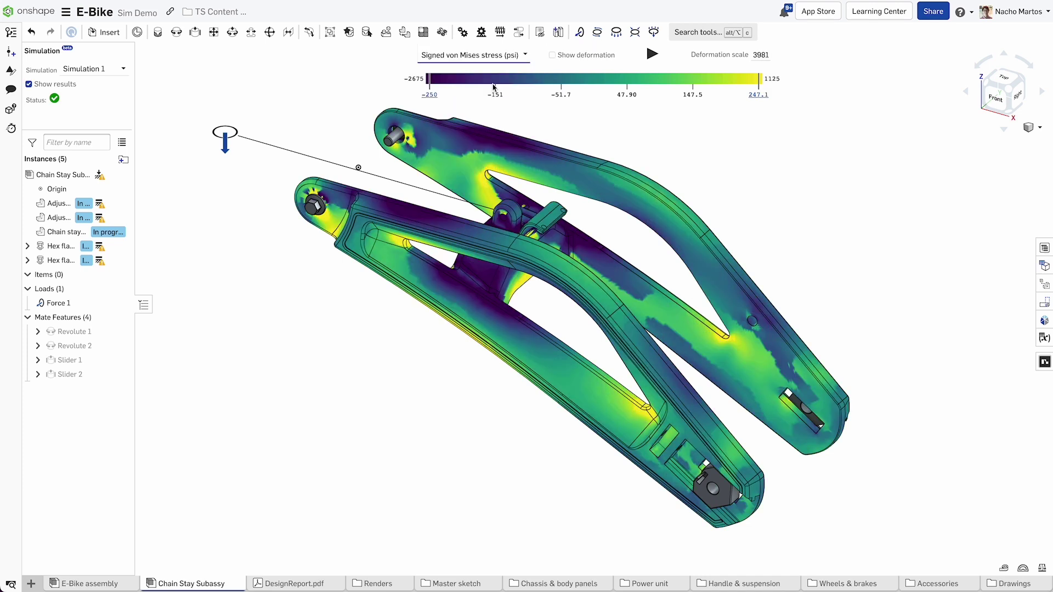
# Animate the chain stay's displacement plot at a deformation scale of 600 and switch back to von Mises stress
pyautogui.click(485, 55)
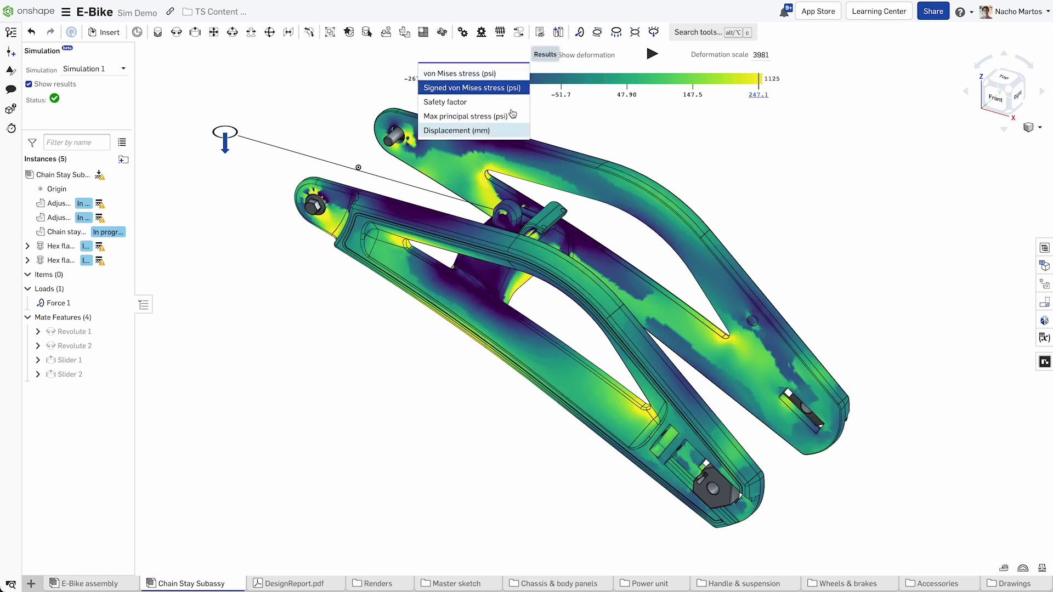
pyautogui.click(493, 130)
pyautogui.click(746, 54)
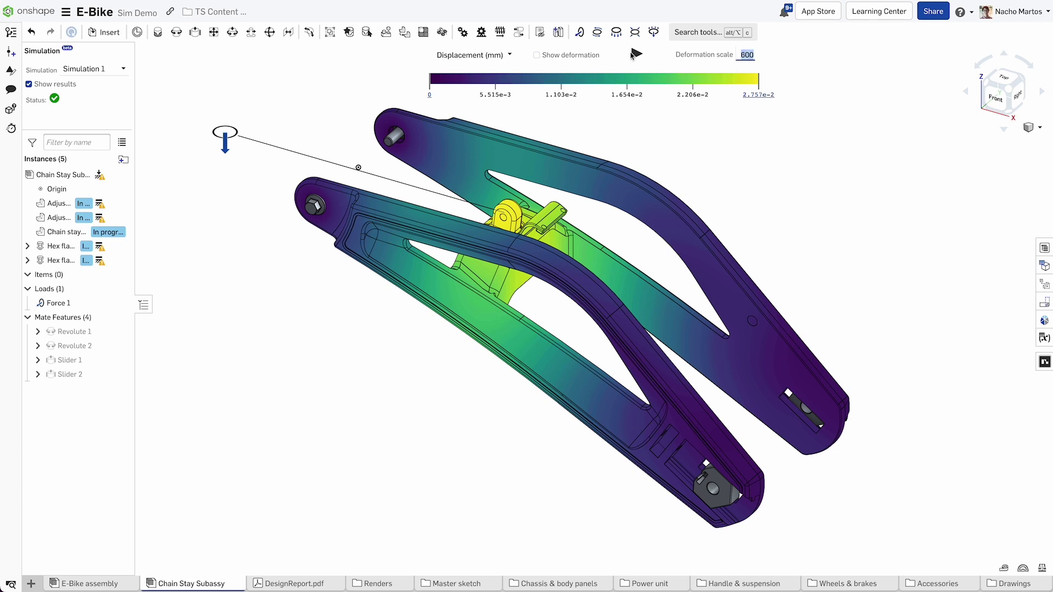
pyautogui.click(635, 54)
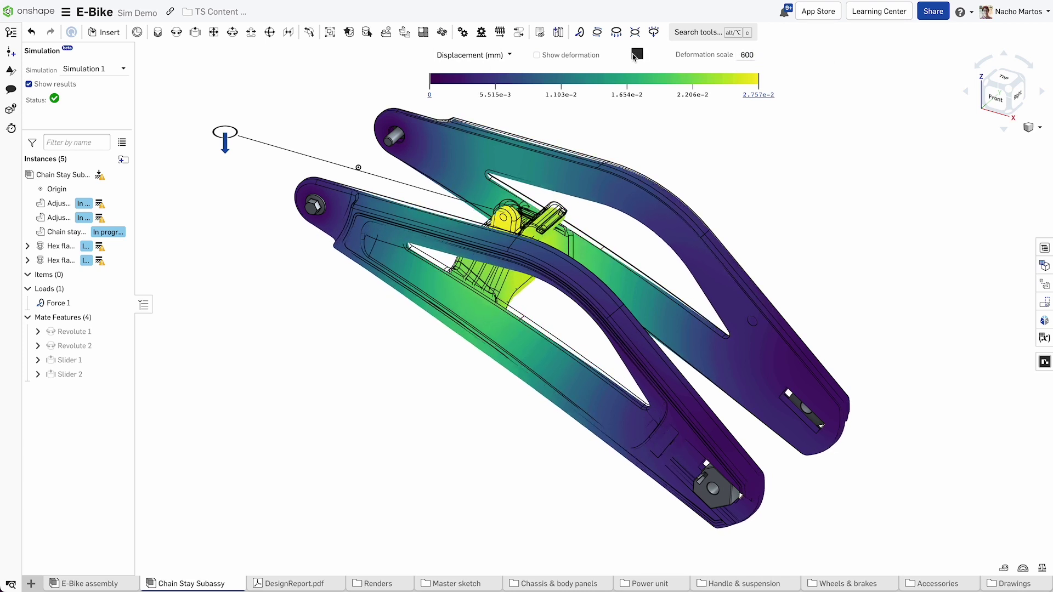
pyautogui.click(635, 54)
pyautogui.click(507, 57)
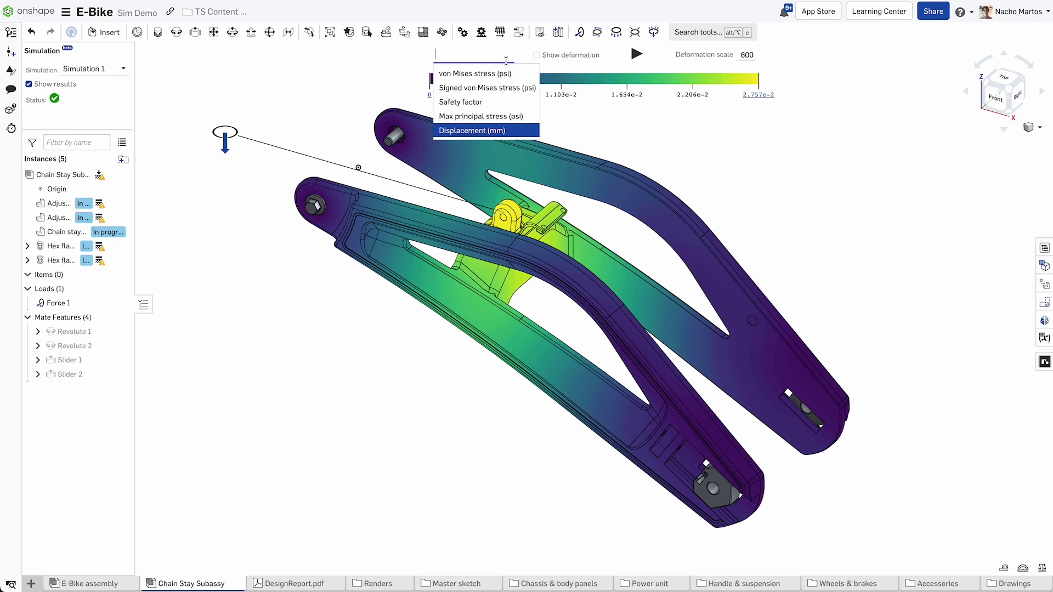
pyautogui.click(502, 75)
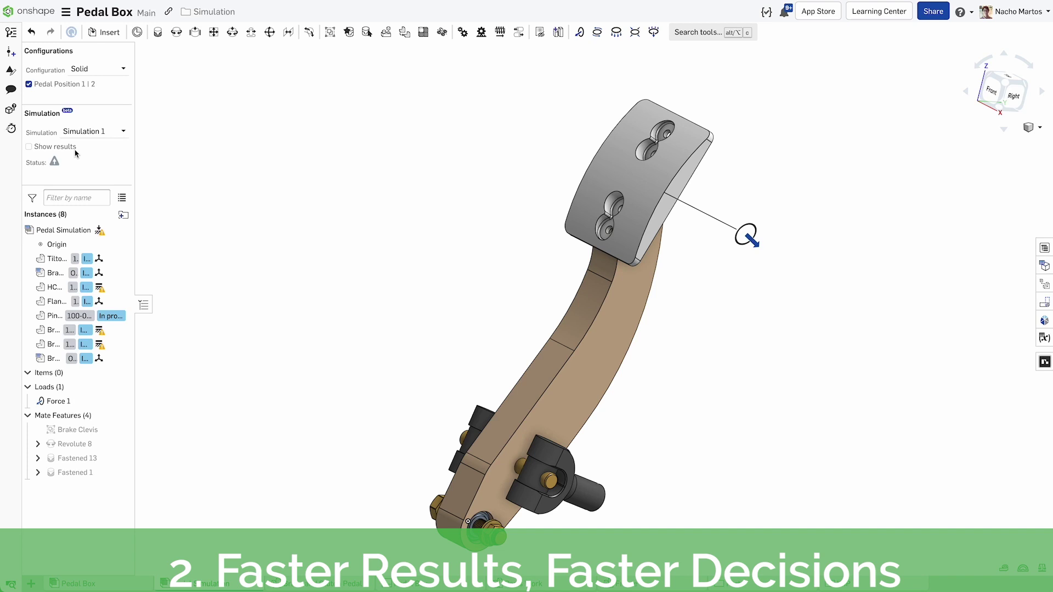
# Show the pedal's simulation results for the Lightnened configuration and plot them as safety factor
pyautogui.click(61, 148)
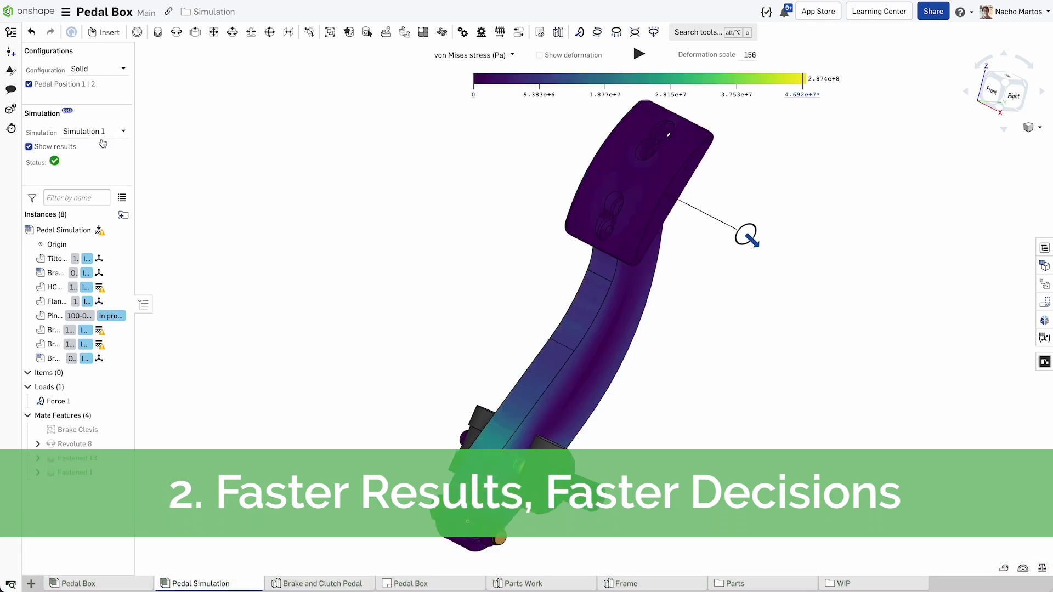
pyautogui.click(123, 70)
pyautogui.click(88, 99)
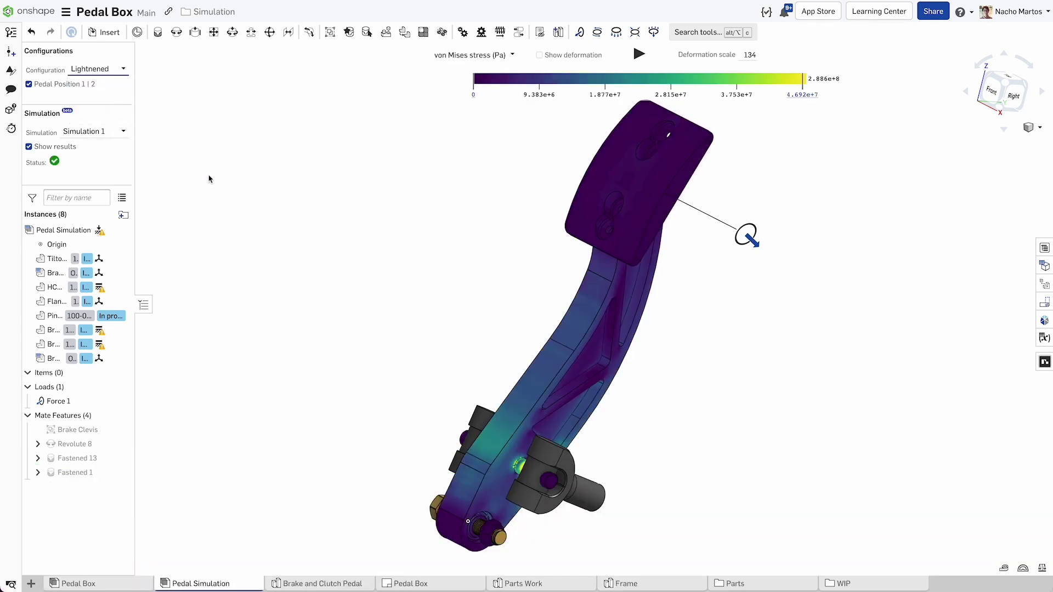
pyautogui.click(472, 54)
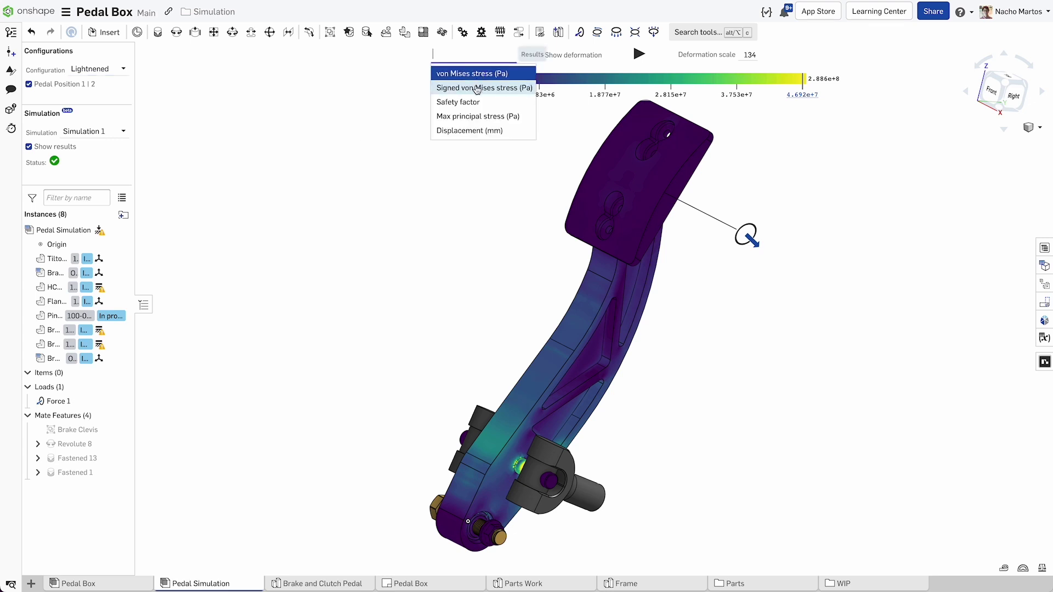
pyautogui.click(461, 101)
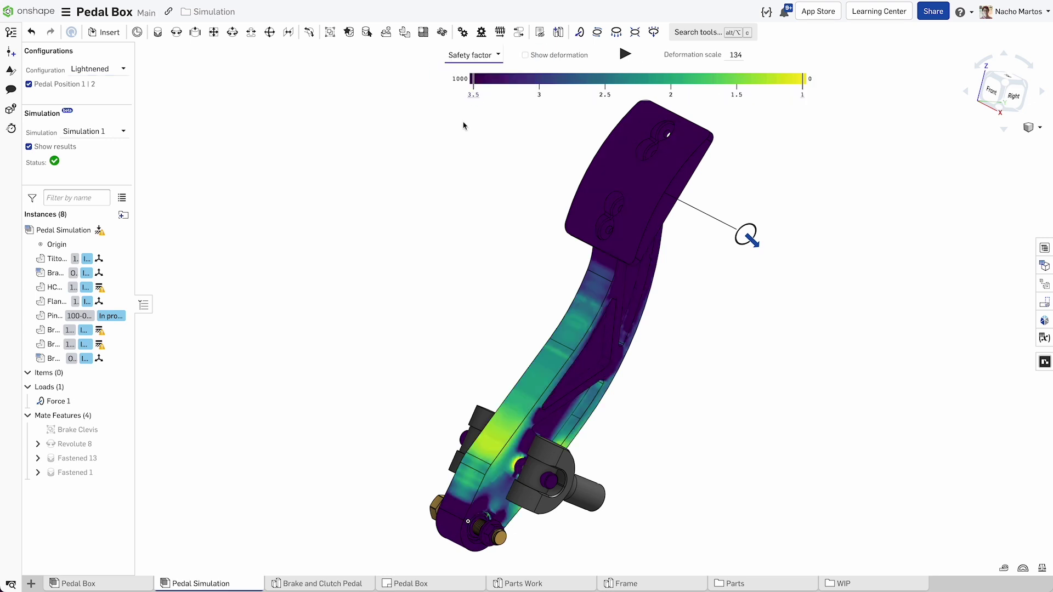
# Open the pedal's simulation loads and settings and turn off the Pedal Position 1 | 2 configuration option
pyautogui.click(1044, 321)
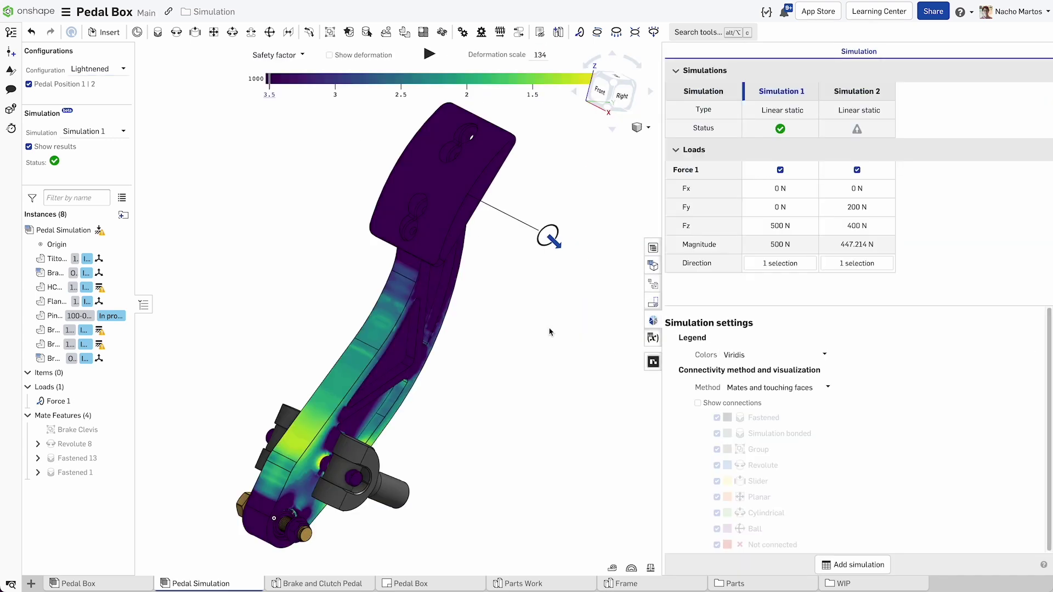
pyautogui.click(84, 87)
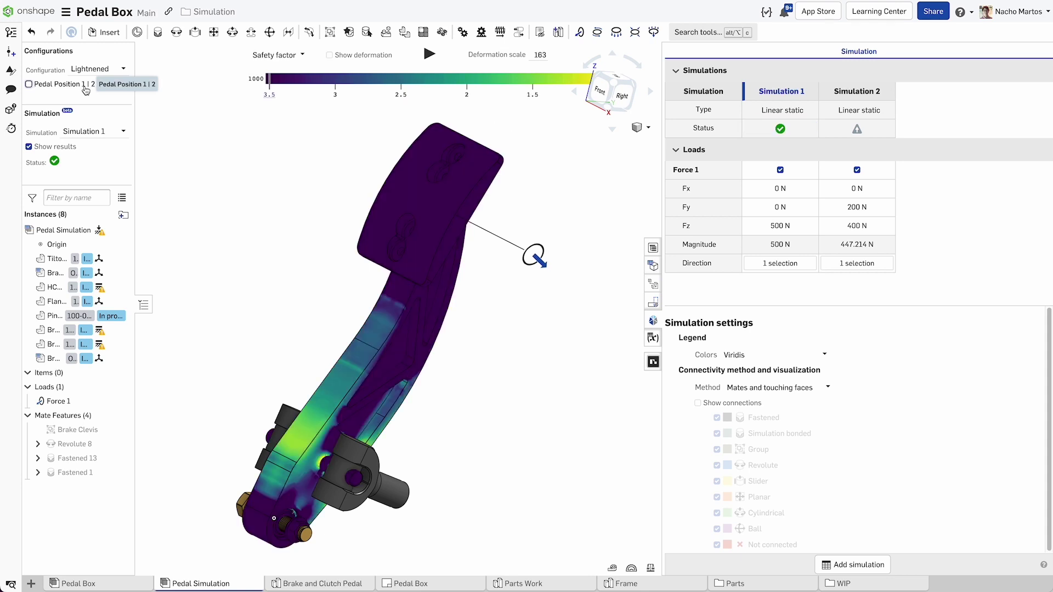
# Plot the pedal's simulation results as displacement and play the deformation animation briefly
pyautogui.click(278, 55)
pyautogui.click(291, 132)
pyautogui.click(438, 55)
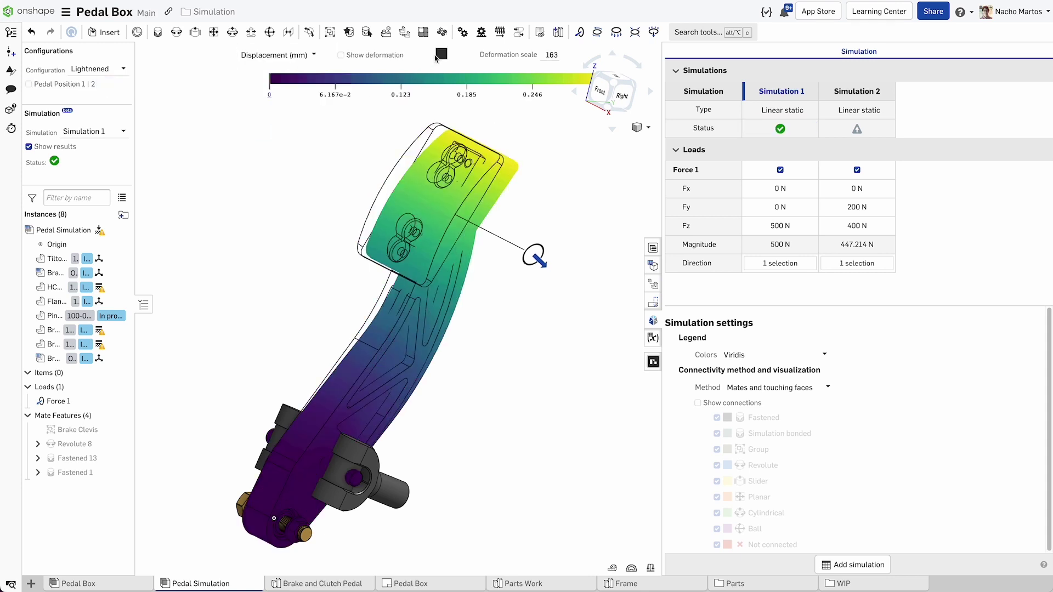
pyautogui.click(437, 56)
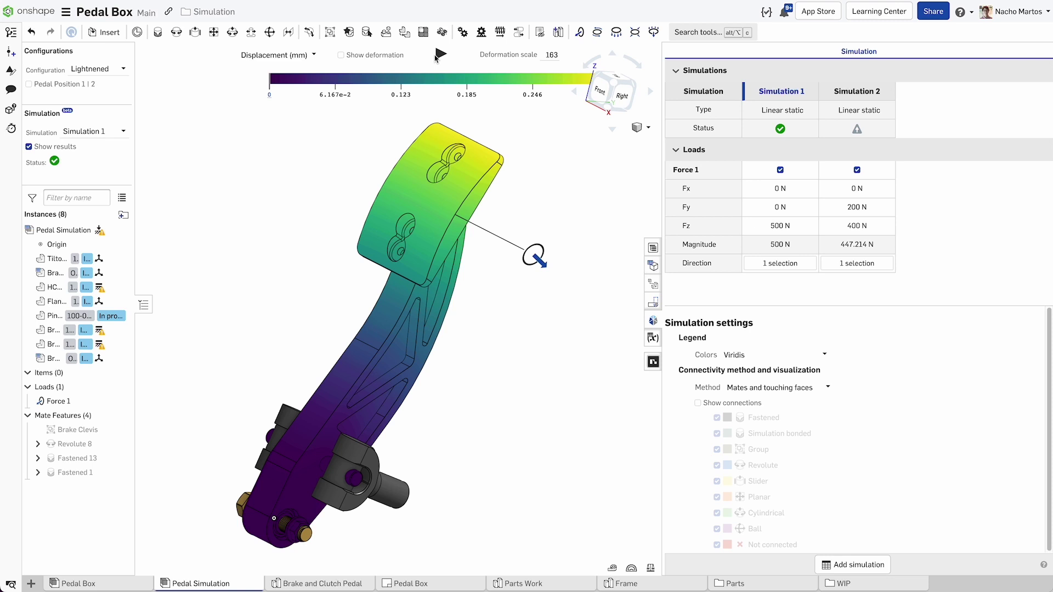
# Merge the Lightening Work branch into Main, choosing the tab merge strategy for Brake and Clutch Pedal
pyautogui.click(11, 33)
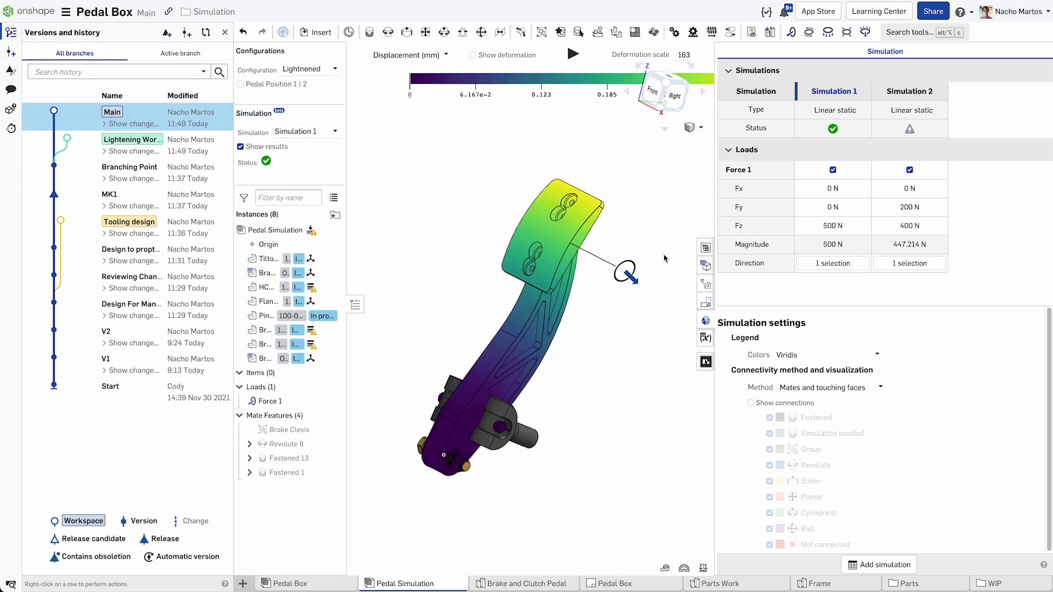
pyautogui.click(706, 320)
pyautogui.rightClick(179, 141)
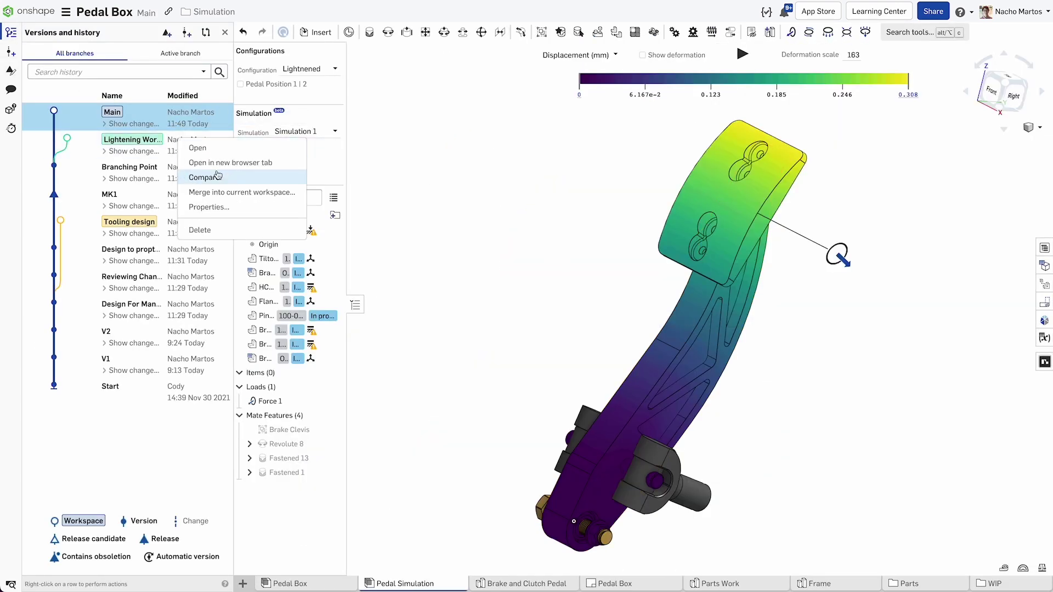
pyautogui.click(253, 192)
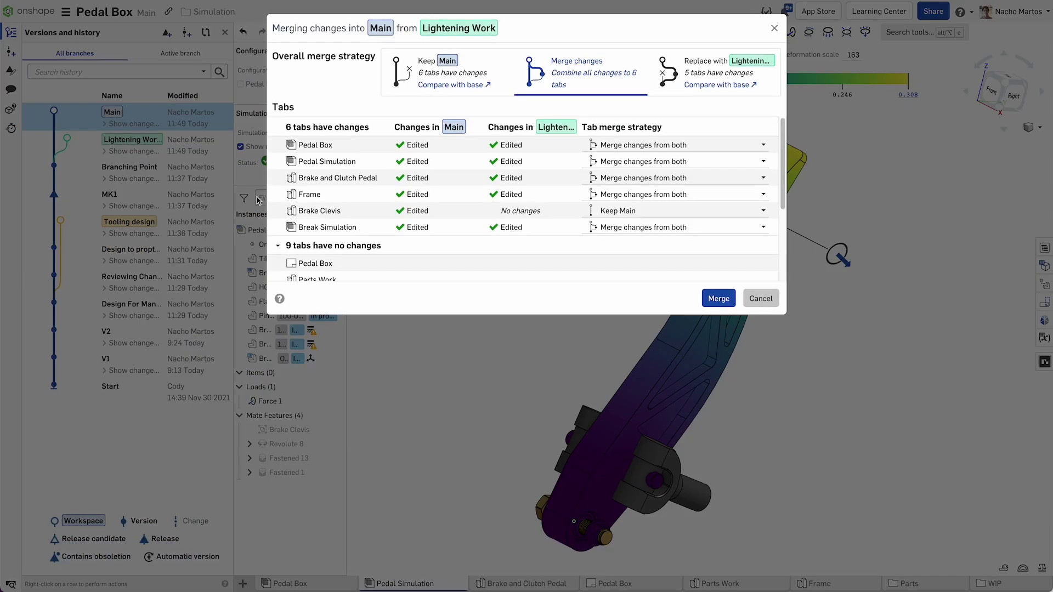
pyautogui.click(667, 179)
pyautogui.click(669, 223)
pyautogui.click(714, 299)
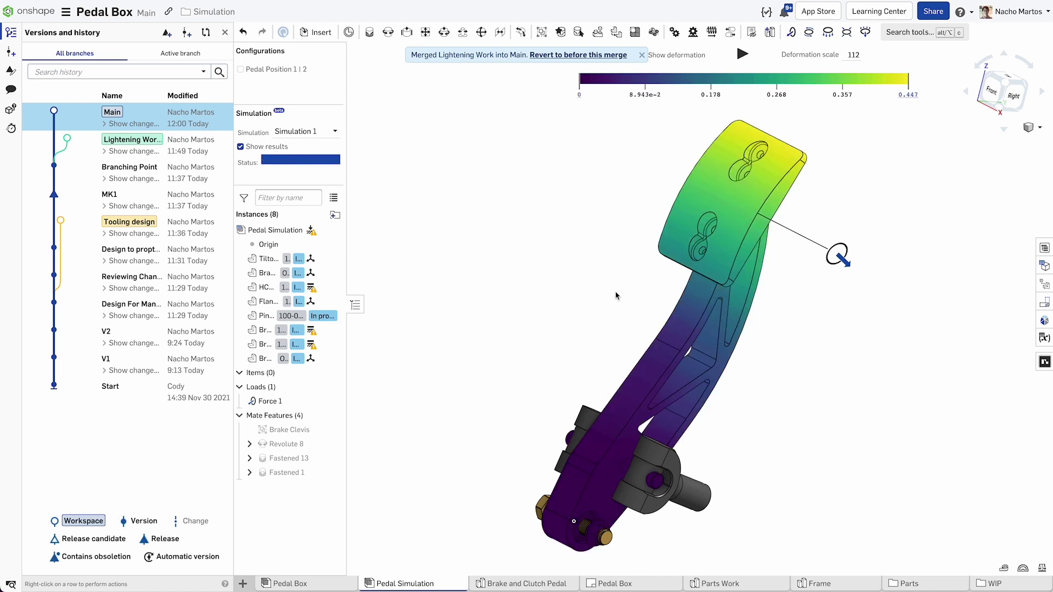
# Dismiss the merge notice and plot the merged pedal's simulation results as safety factor
pyautogui.click(642, 55)
pyautogui.click(579, 55)
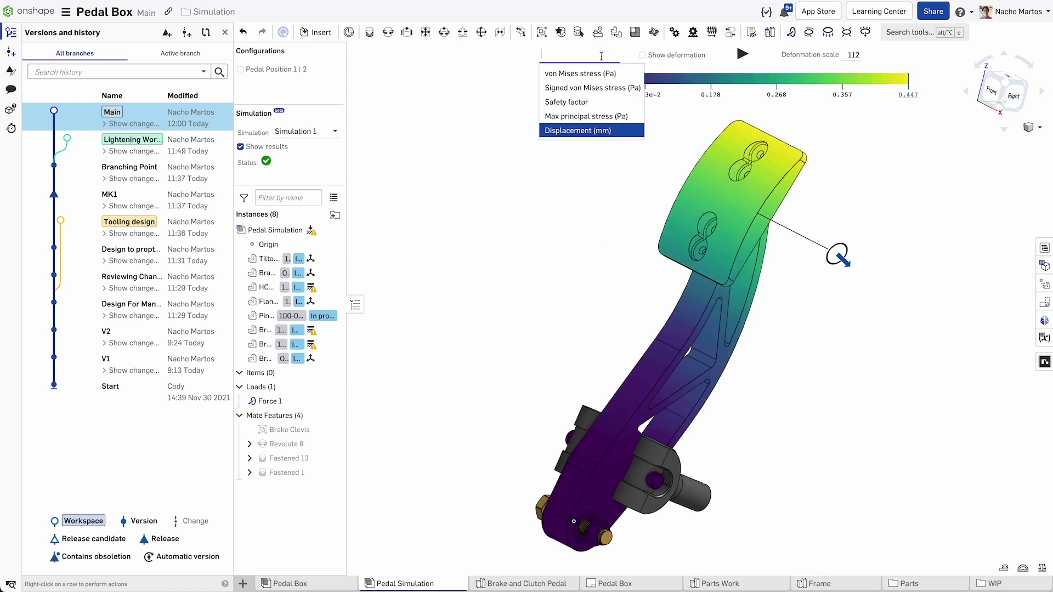
pyautogui.click(573, 101)
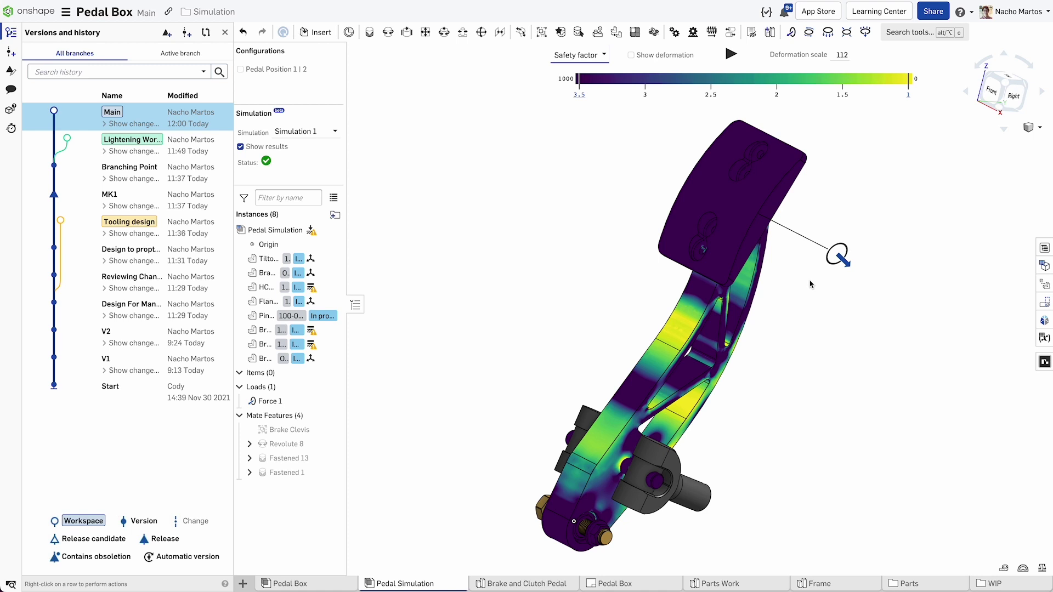
# Open the bill of materials and set the brake and clutch pedal's material to Aluminum - 2024
pyautogui.click(1042, 248)
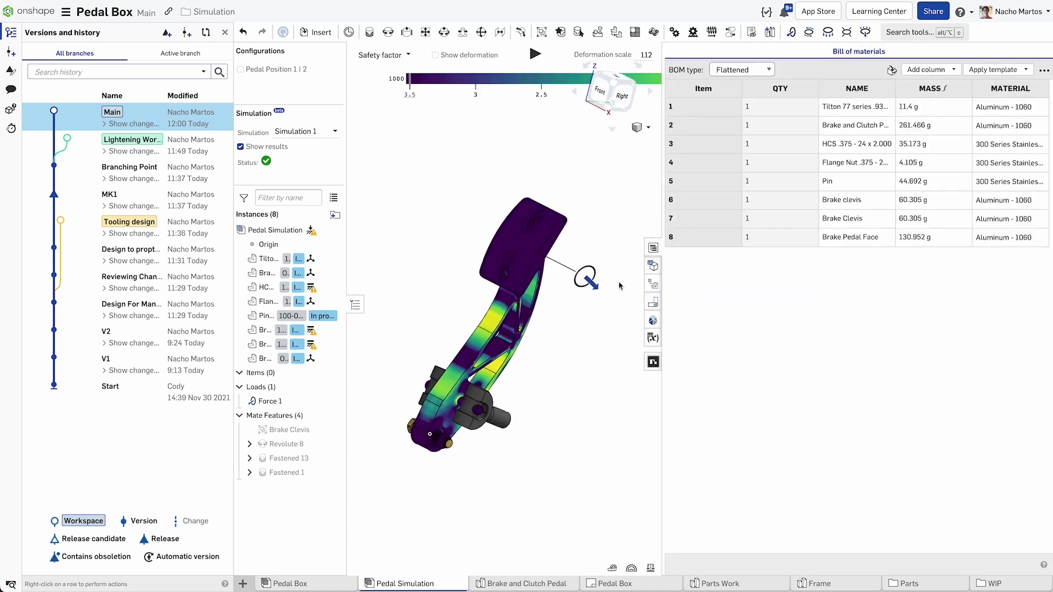
pyautogui.click(225, 32)
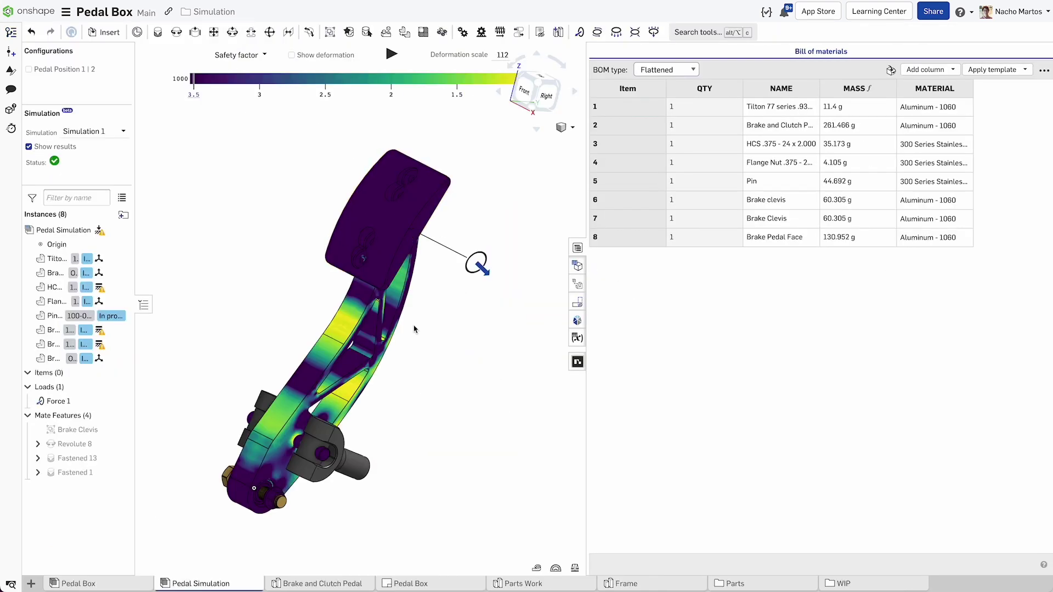
pyautogui.scroll(2, 416, 329)
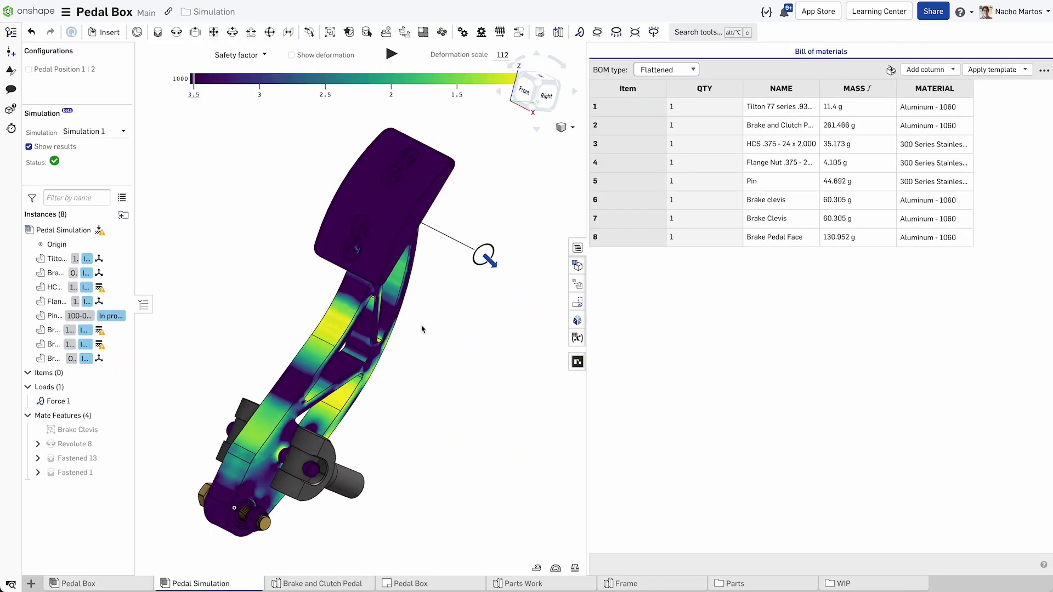
pyautogui.click(939, 126)
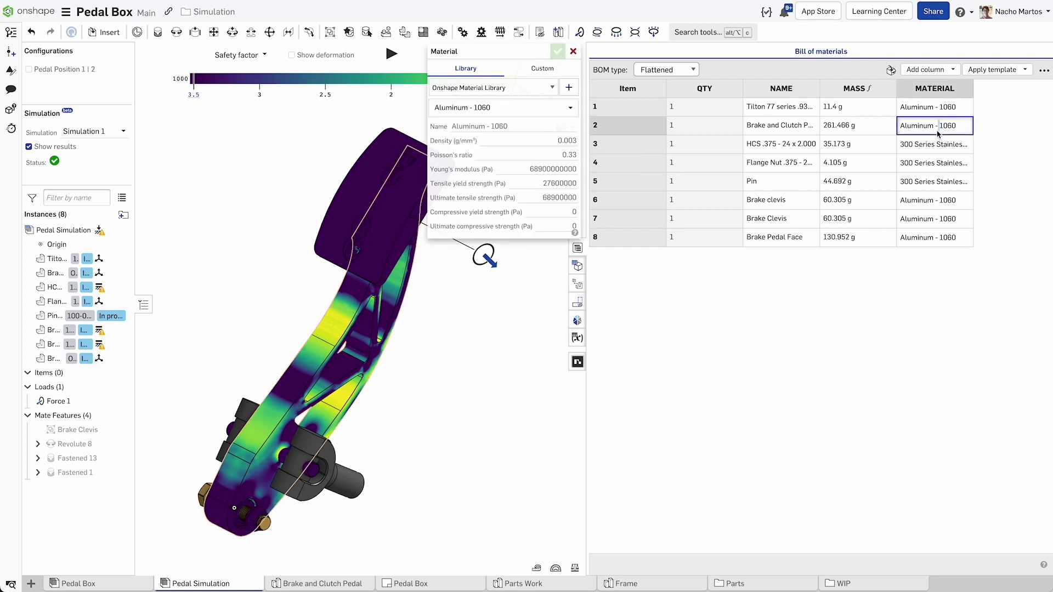
pyautogui.click(531, 114)
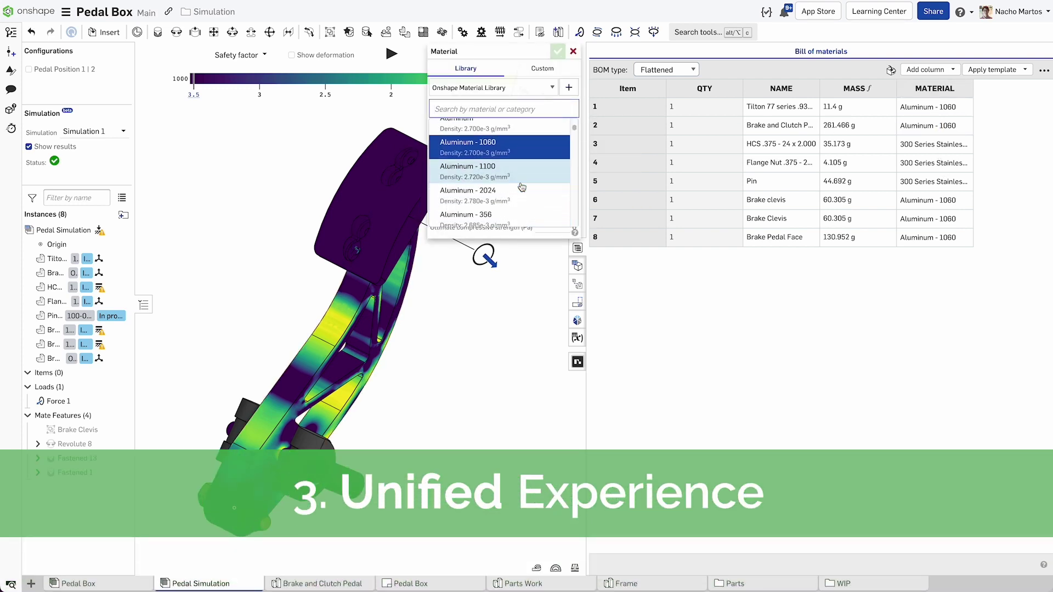
pyautogui.click(522, 193)
pyautogui.click(557, 52)
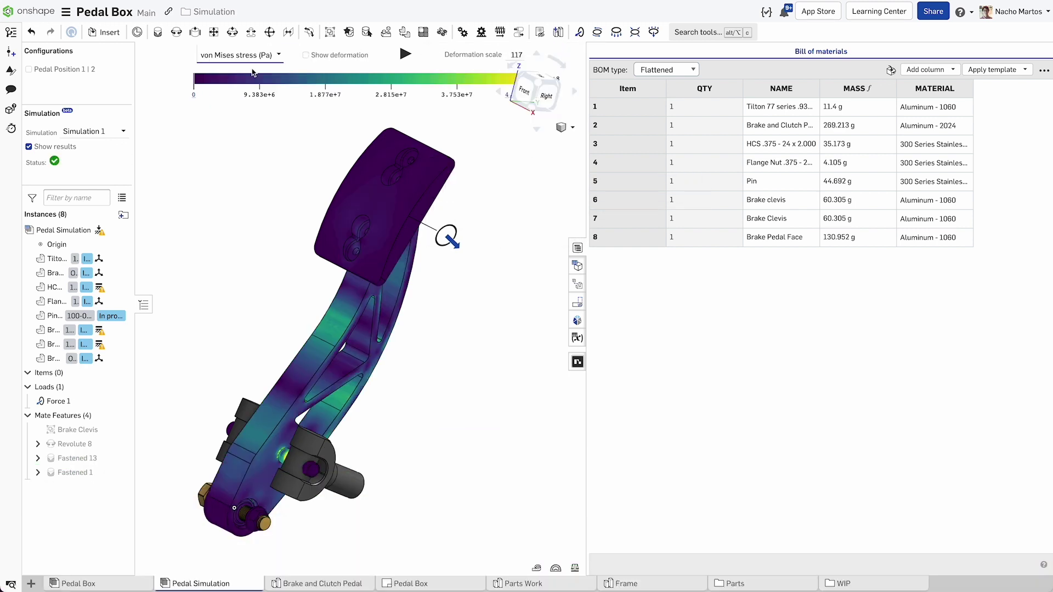
# Show the connections in the pedal's simulation settings and examine the fastened, group and revolute connections on the model
pyautogui.click(577, 321)
pyautogui.click(678, 404)
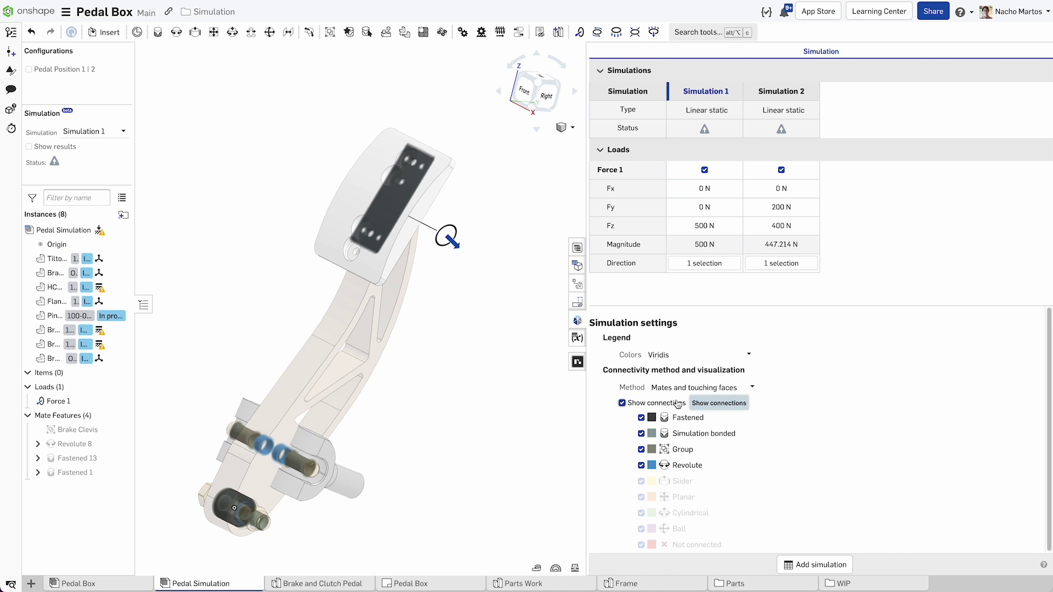
pyautogui.scroll(8, 239, 497)
pyautogui.moveTo(239, 498); pyautogui.dragTo(335, 385, button='middle')
pyautogui.scroll(-7, 518, 400)
pyautogui.moveTo(525, 361); pyautogui.dragTo(356, 472, button='middle')
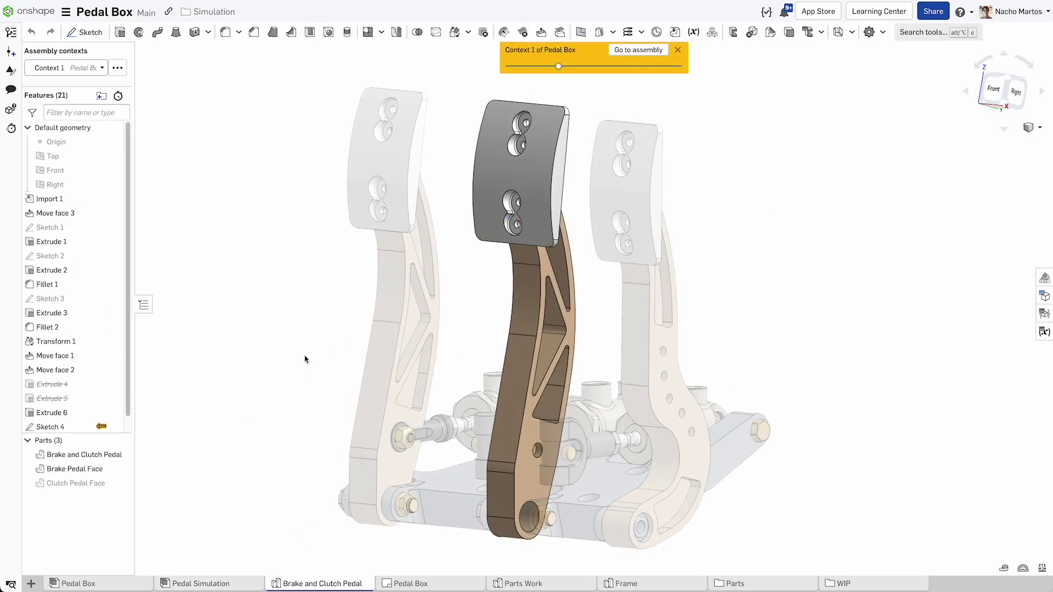
# Chamfer the brake pedal arm and its lightening pockets by 1 mm at 45 degrees and review the pedal's stress plot
pyautogui.click(254, 32)
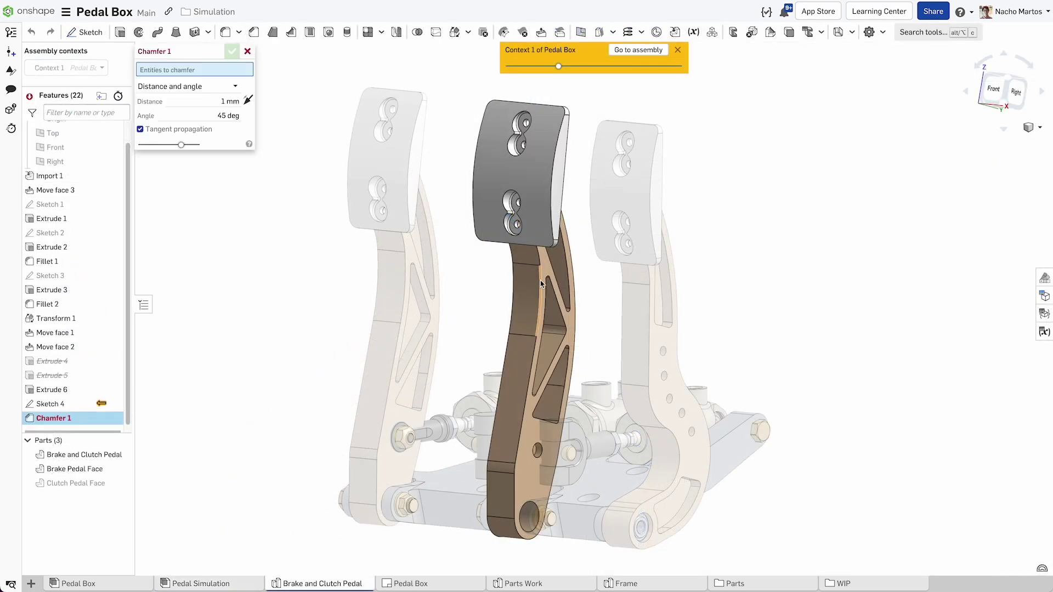
pyautogui.click(541, 291)
pyautogui.click(512, 297)
pyautogui.click(554, 279)
pyautogui.click(557, 300)
pyautogui.click(553, 378)
pyautogui.moveTo(395, 329); pyautogui.dragTo(254, 188, button='right')
pyautogui.click(232, 51)
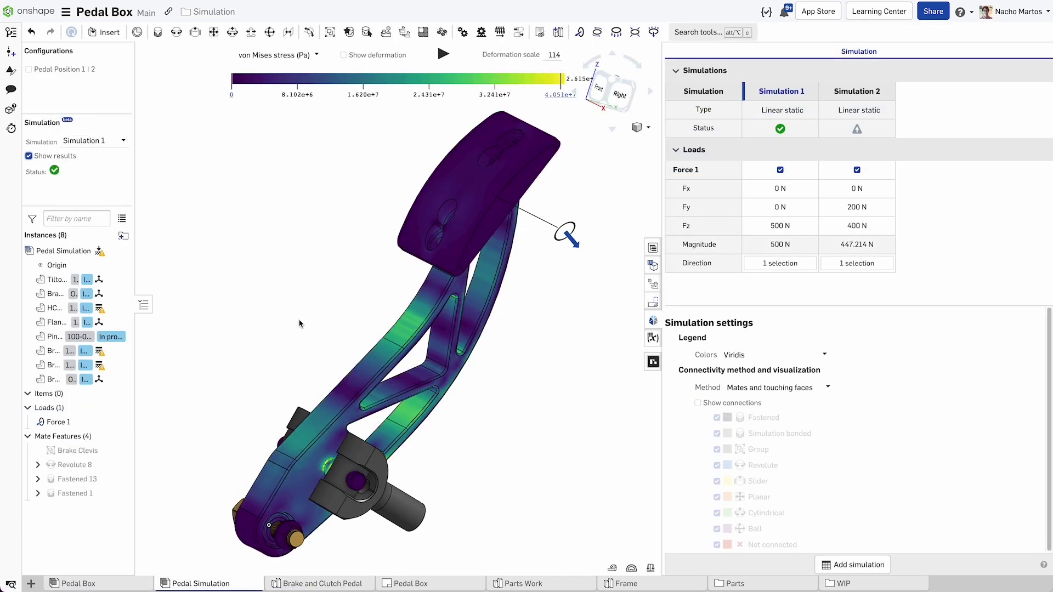
pyautogui.moveTo(298, 323)
pyautogui.mouseDown(button='right')
pyautogui.moveTo(299, 313)
pyautogui.moveTo(400, 326)
pyautogui.moveTo(290, 322)
pyautogui.mouseUp(button='right')
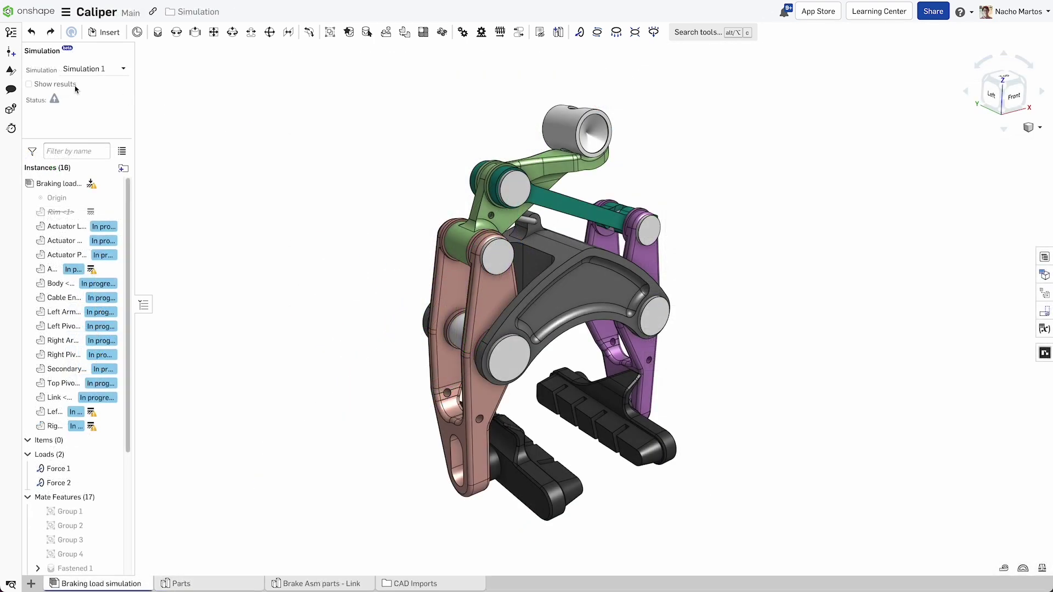
# Show the Simulation 1 results for the caliper's braking load and briefly play the deformation animation
pyautogui.click(56, 85)
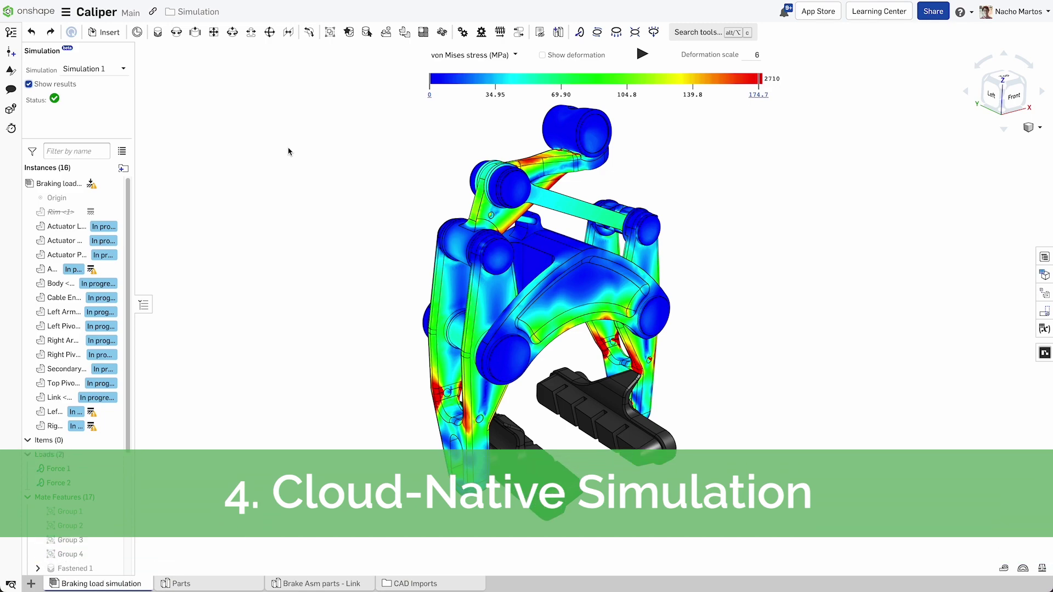
pyautogui.click(642, 53)
pyautogui.click(642, 54)
# Open the Caliper document's share settings and add the design colleague as an individual with Can view permission
pyautogui.click(933, 11)
pyautogui.click(541, 235)
pyautogui.write('ignit')
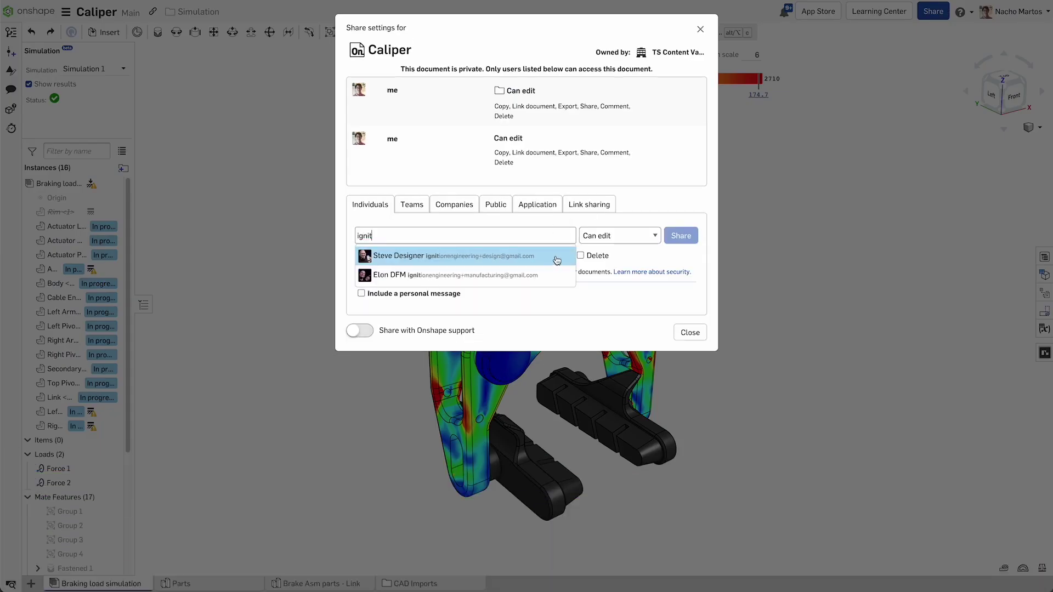
pyautogui.click(556, 261)
pyautogui.click(645, 237)
pyautogui.click(646, 248)
# Include a personal message asking the recipient to check out the simulation results, share the document and close the share settings
pyautogui.click(361, 304)
pyautogui.click(527, 333)
pyautogui.write('Hey Steve check out the simulation results here')
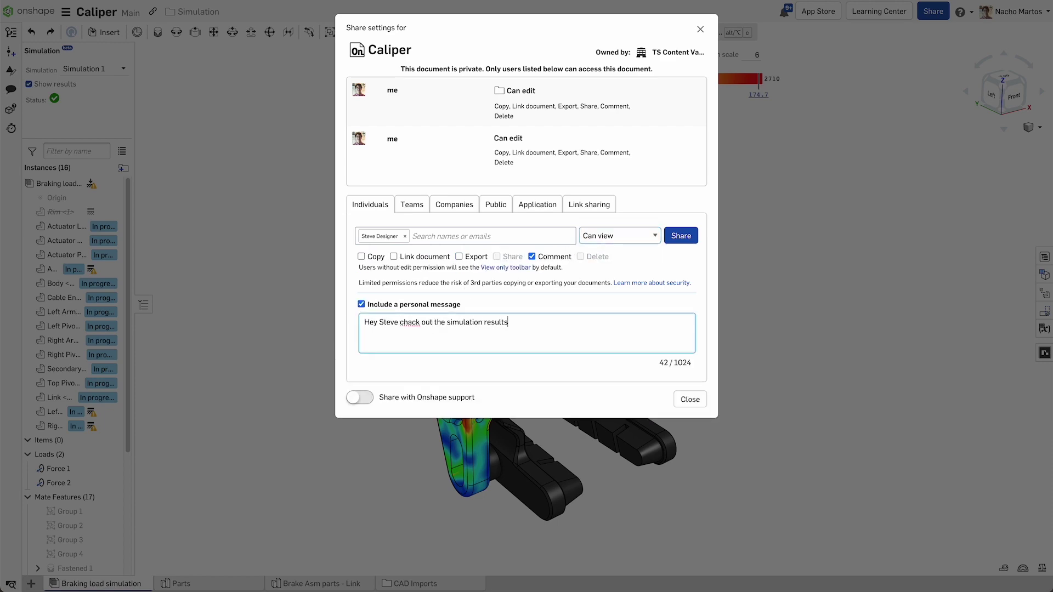
pyautogui.click(680, 235)
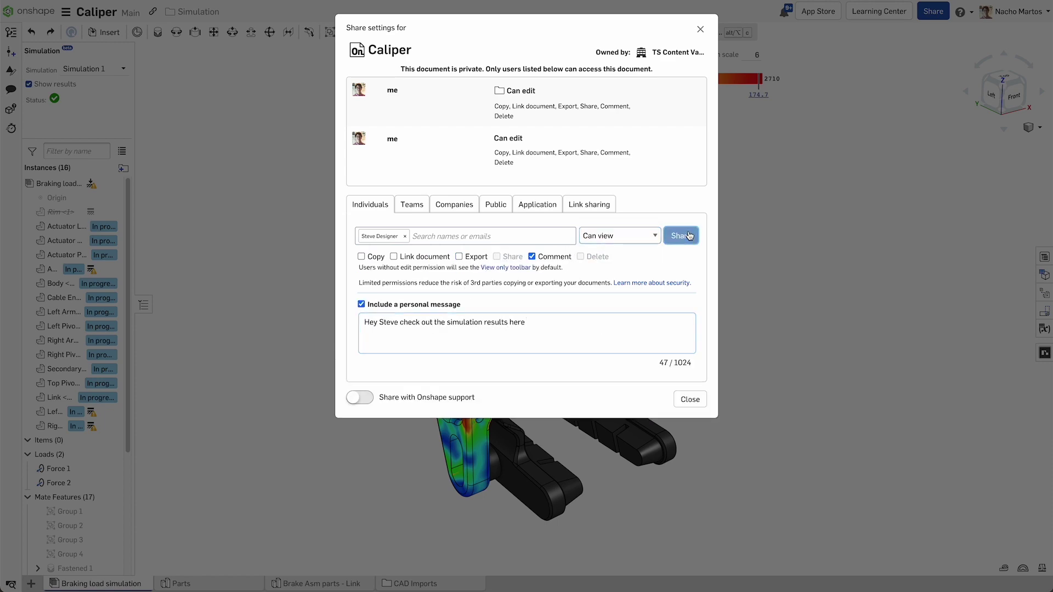
pyautogui.click(690, 355)
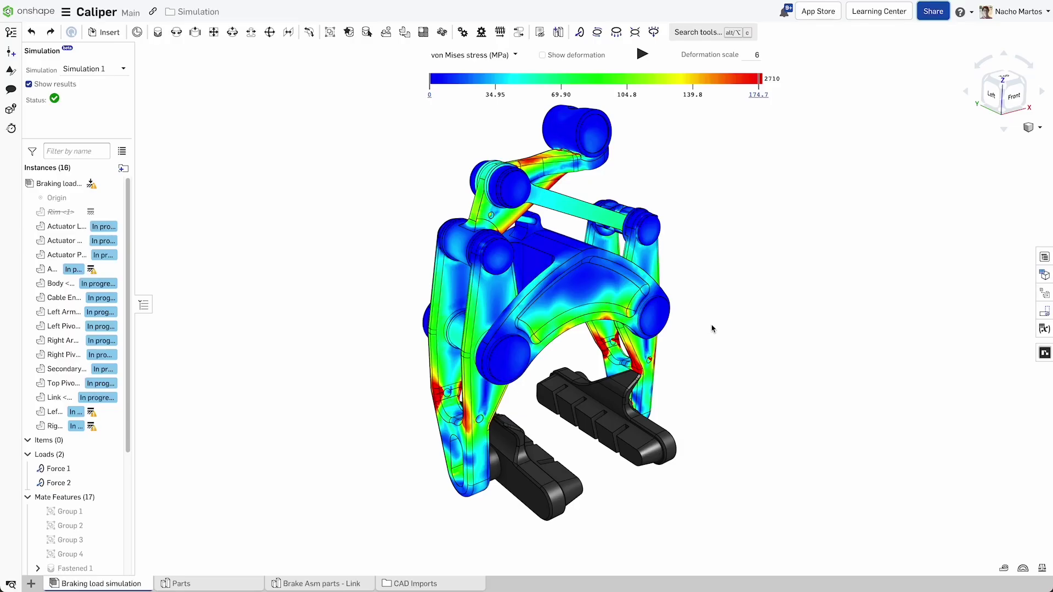
# Open the Explode 1 exploded view, examine the von Mises stress on the separated caliper parts and return to the assembled view
pyautogui.moveTo(848, 333); pyautogui.dragTo(437, 322, button='right')
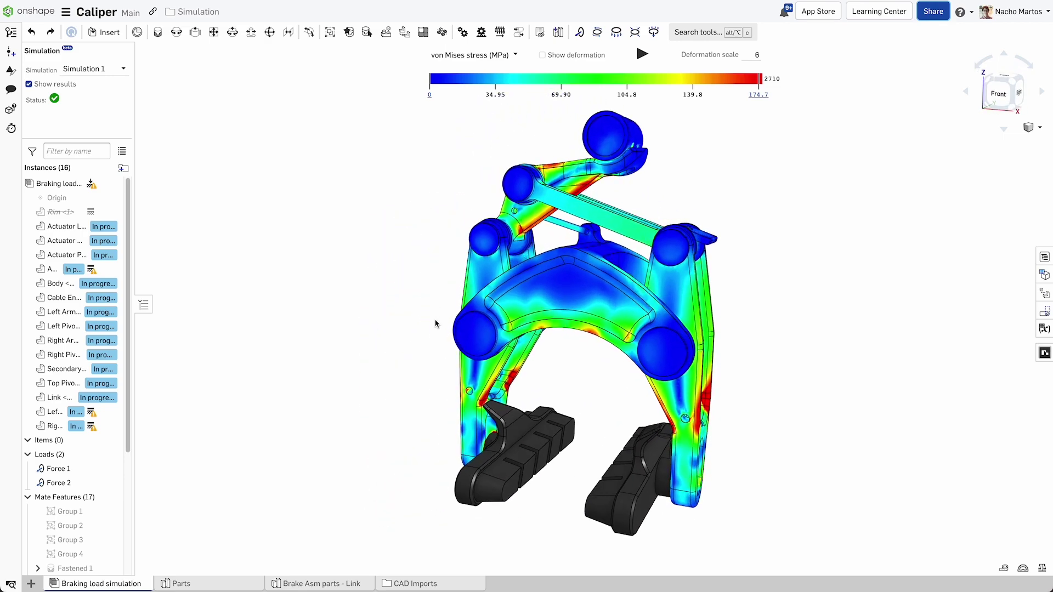
pyautogui.click(1044, 294)
pyautogui.doubleClick(705, 66)
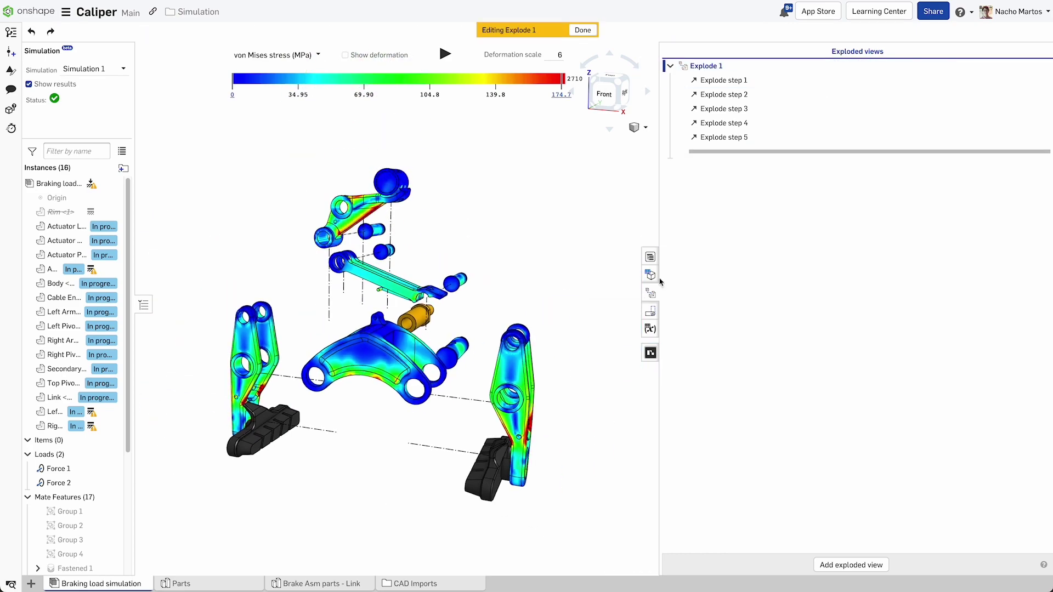
pyautogui.scroll(10, 425, 419)
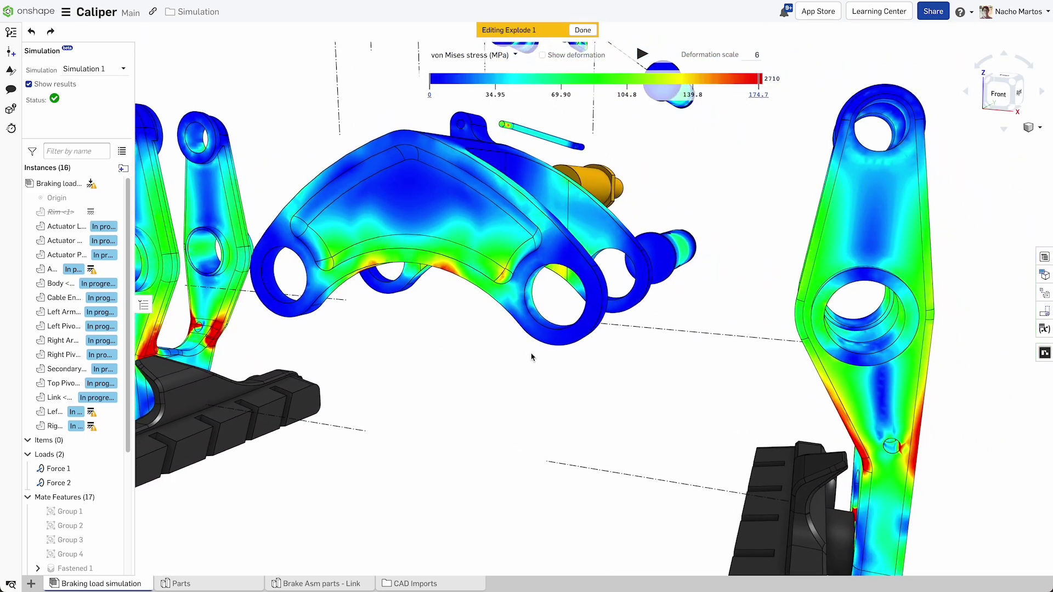
pyautogui.moveTo(531, 357); pyautogui.dragTo(639, 534, button='middle')
pyautogui.moveTo(738, 310)
pyautogui.mouseDown(button='middle')
pyautogui.moveTo(794, 484)
pyautogui.moveTo(734, 590)
pyautogui.mouseUp(button='middle')
pyautogui.moveTo(735, 427); pyautogui.dragTo(716, 179, button='middle')
pyautogui.click(583, 30)
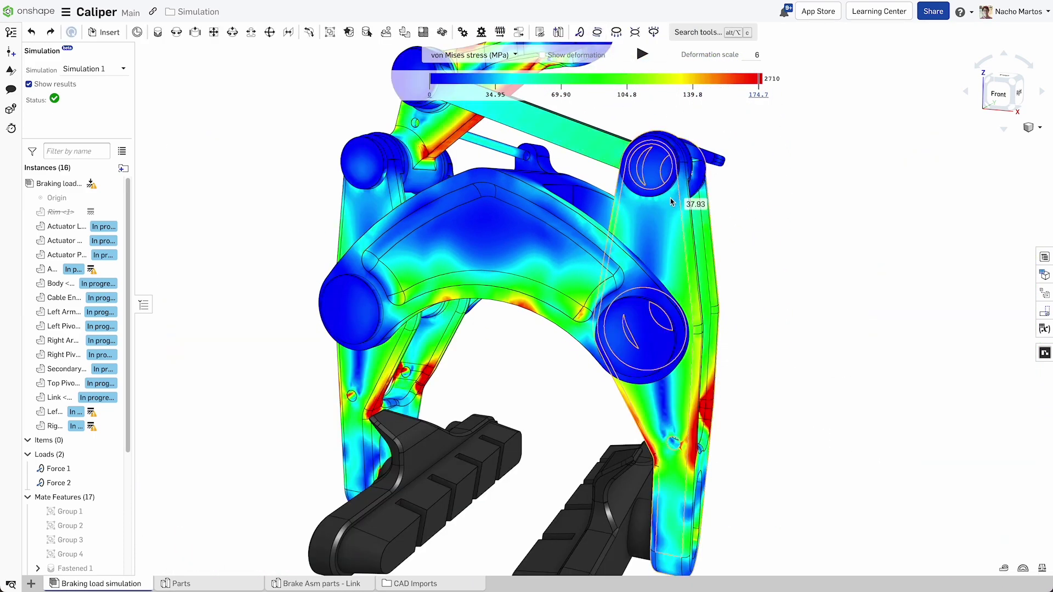
pyautogui.moveTo(788, 269); pyautogui.dragTo(762, 278, button='middle')
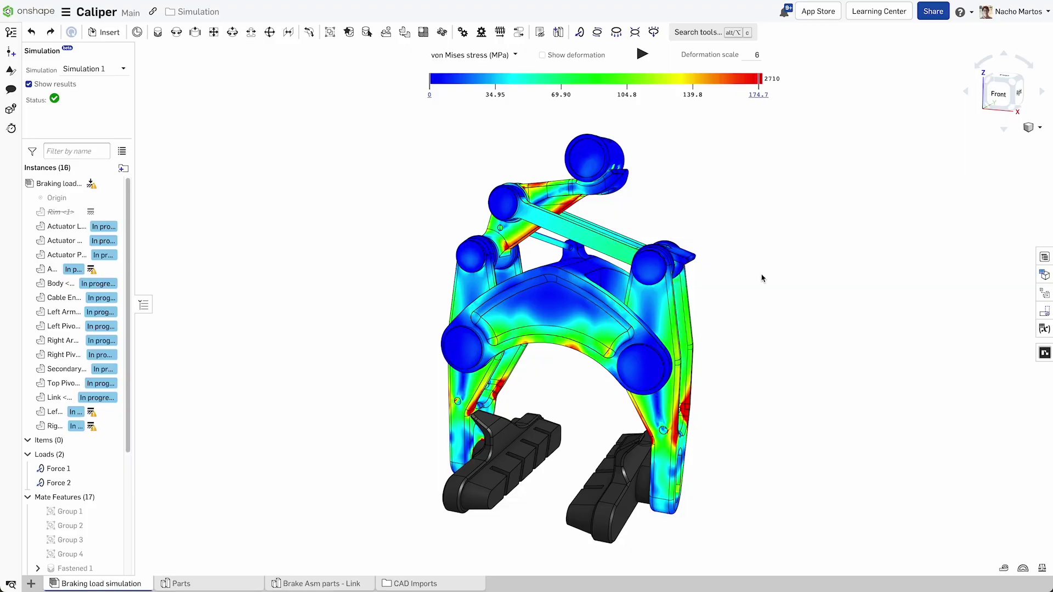